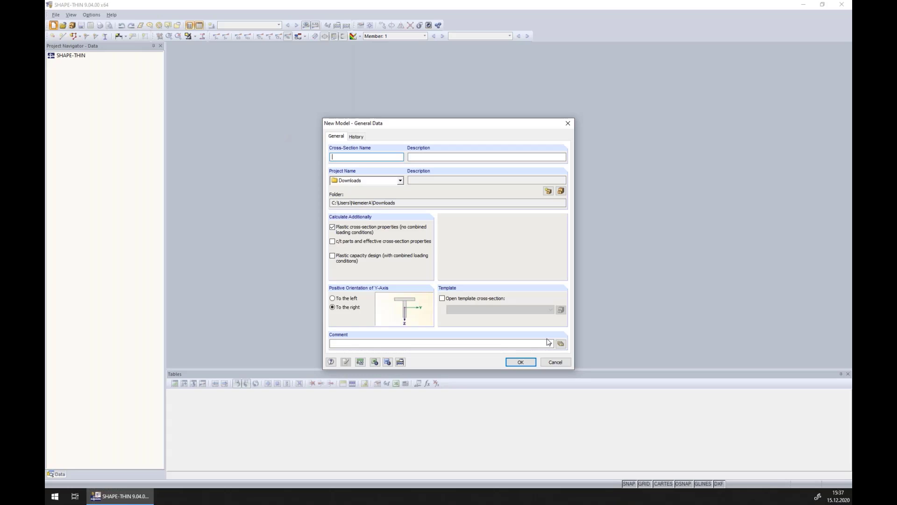
# - Create a new cross-section model named "C IT T" with the default general data
pyautogui.write('C IT T')
pyautogui.click(516, 364)
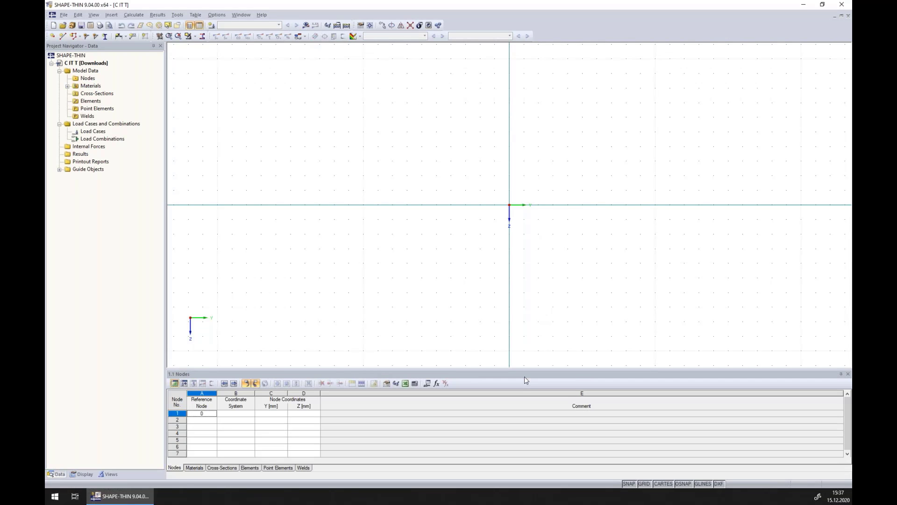
# - Place a node at the origin of the coordinate system (Y 0, Z 0)
pyautogui.moveTo(601, 180); pyautogui.dragTo(450, 209, button='middle')
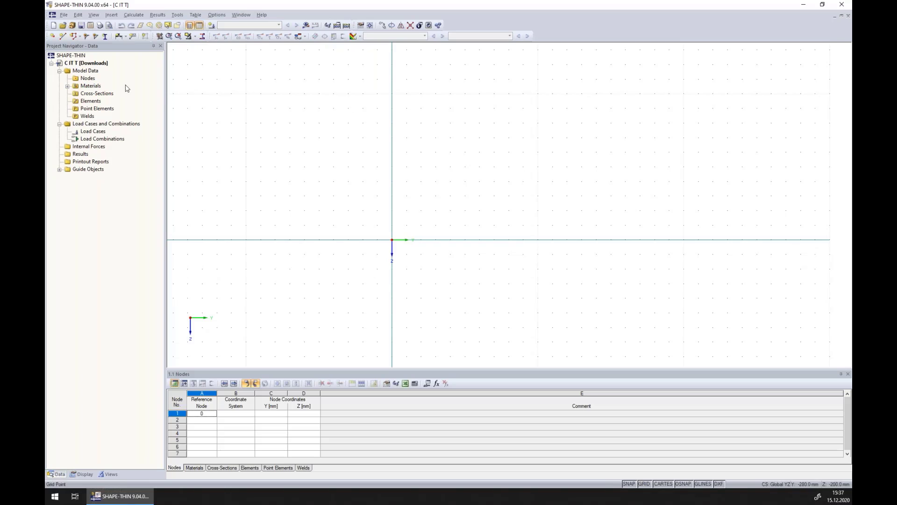
pyautogui.click(54, 38)
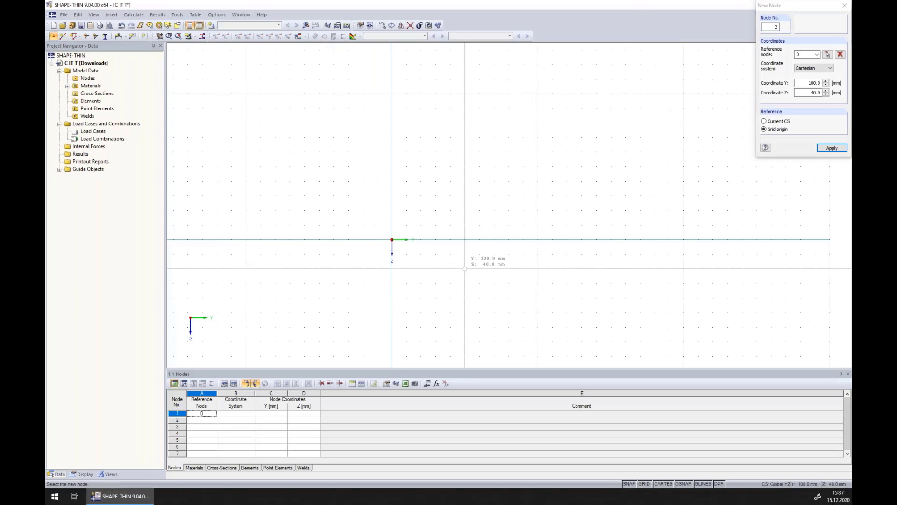
pyautogui.click(392, 239)
# - Copy the origin node once with a displacement of 39.4 mm in Y
pyautogui.rightClick(392, 241)
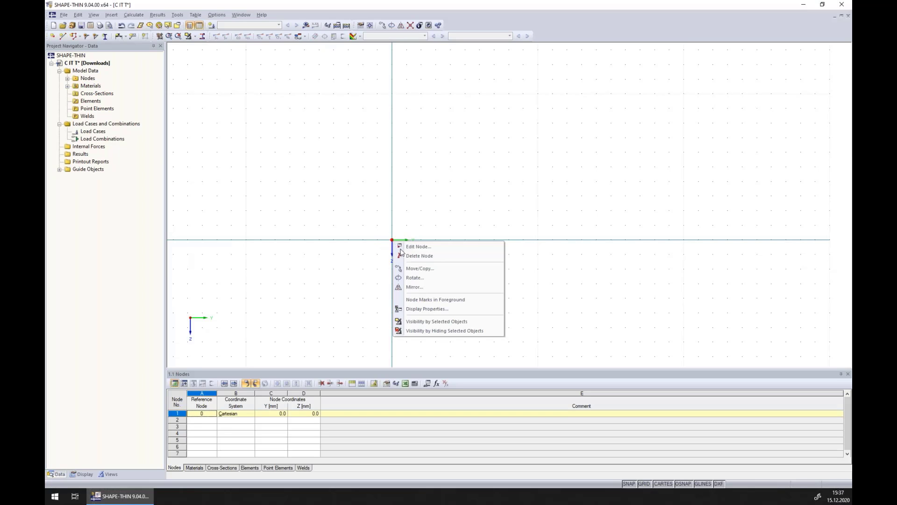
pyautogui.click(416, 268)
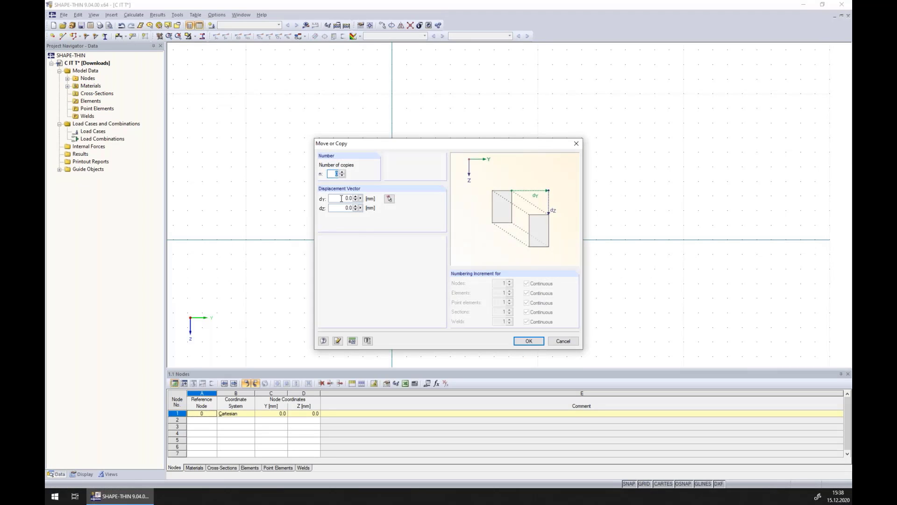
pyautogui.doubleClick(346, 198)
pyautogui.write('39.4')
pyautogui.click(344, 172)
pyautogui.click(527, 340)
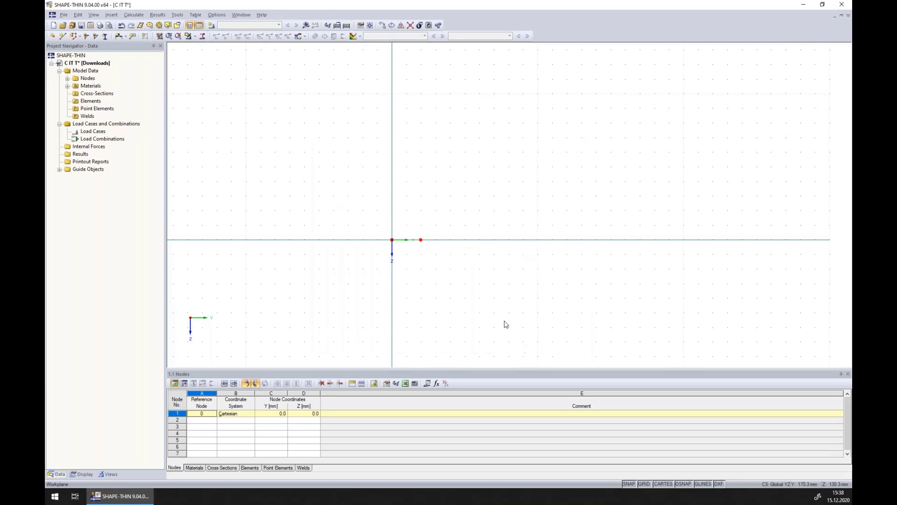
# - Copy both nodes once with a displacement of 0 mm in Y and 99 mm in Z
pyautogui.moveTo(352, 219); pyautogui.dragTo(454, 247)
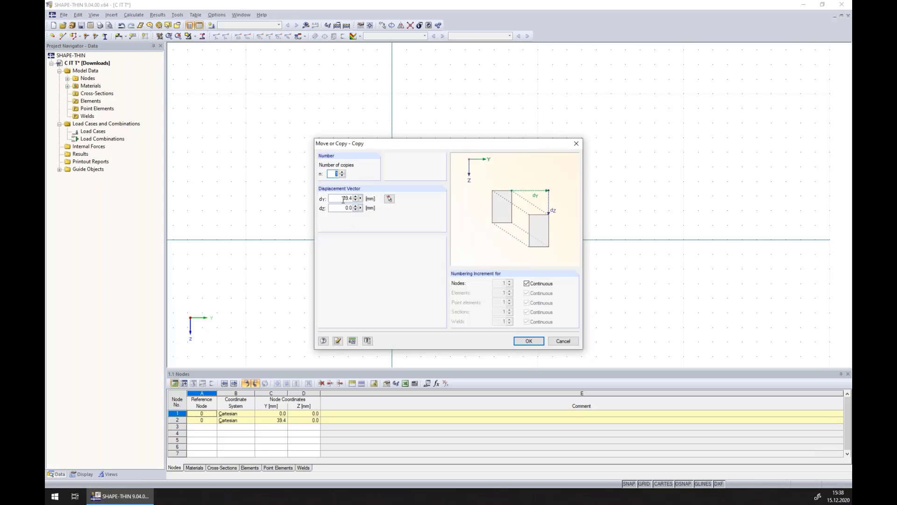
pyautogui.moveTo(342, 199); pyautogui.dragTo(397, 192)
pyautogui.write('0')
pyautogui.press('Tab')
pyautogui.write('991')
pyautogui.press('BackSpace')
pyautogui.click(535, 340)
pyautogui.moveTo(524, 236); pyautogui.dragTo(606, 175, button='middle')
pyautogui.scroll(3, 480, 232)
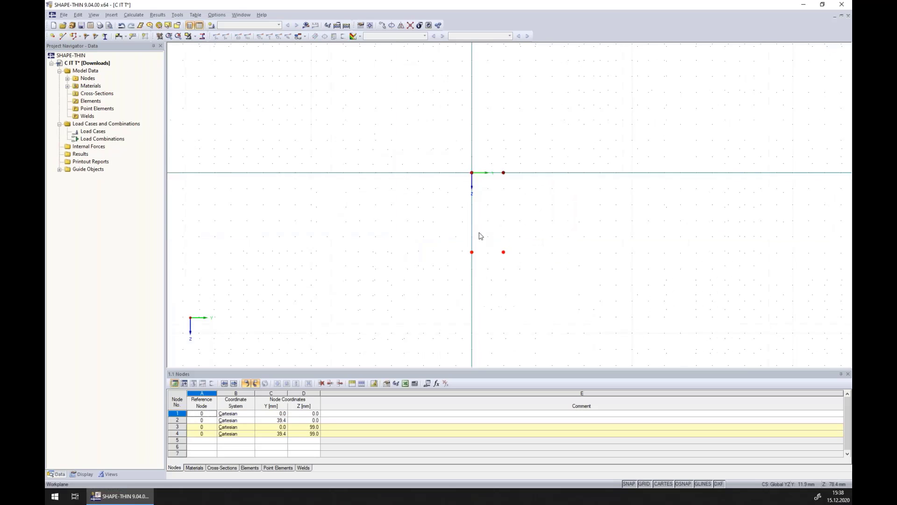
pyautogui.click(601, 224)
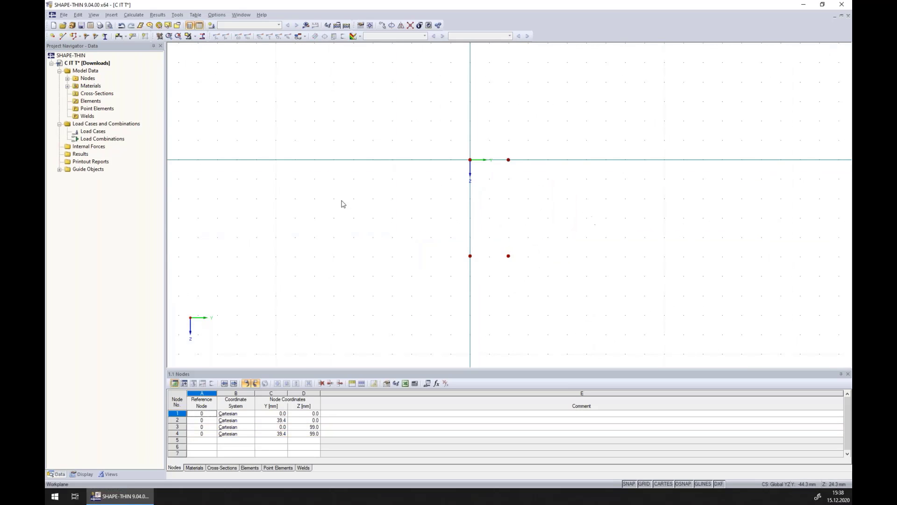
# - Draw single-line elements 1 mm thick between the four nodes to form the C-section's two flanges and web
pyautogui.click(62, 36)
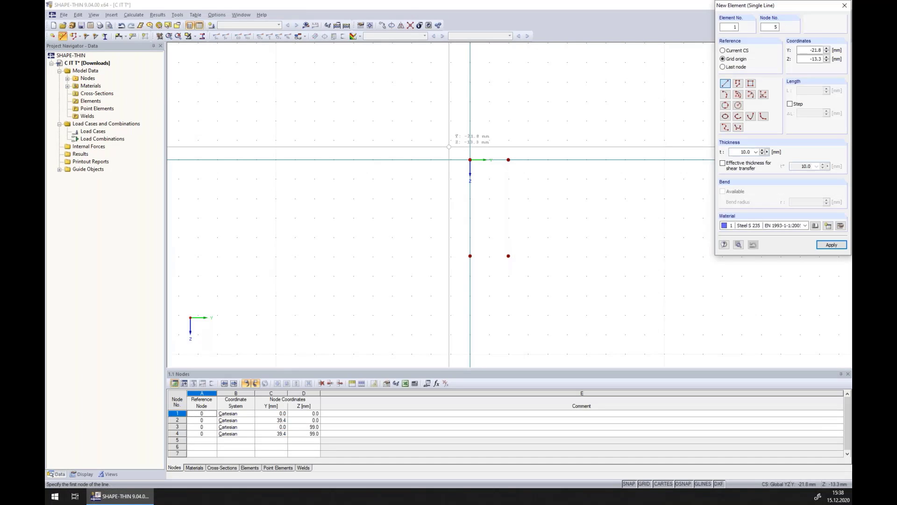
pyautogui.doubleClick(743, 152)
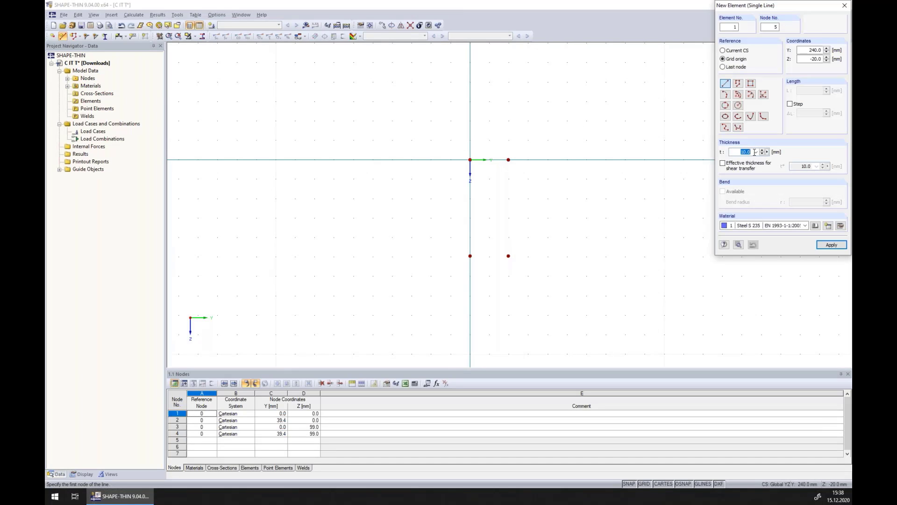
pyautogui.write('1')
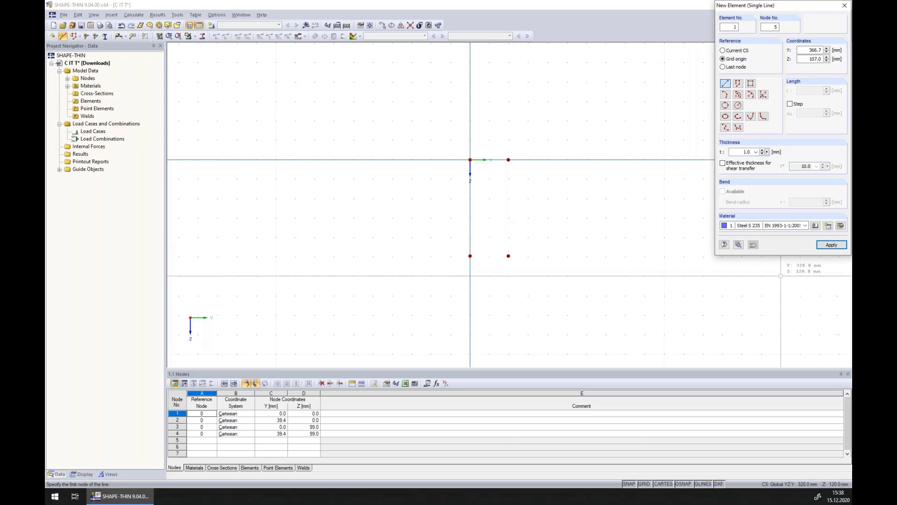
pyautogui.click(508, 159)
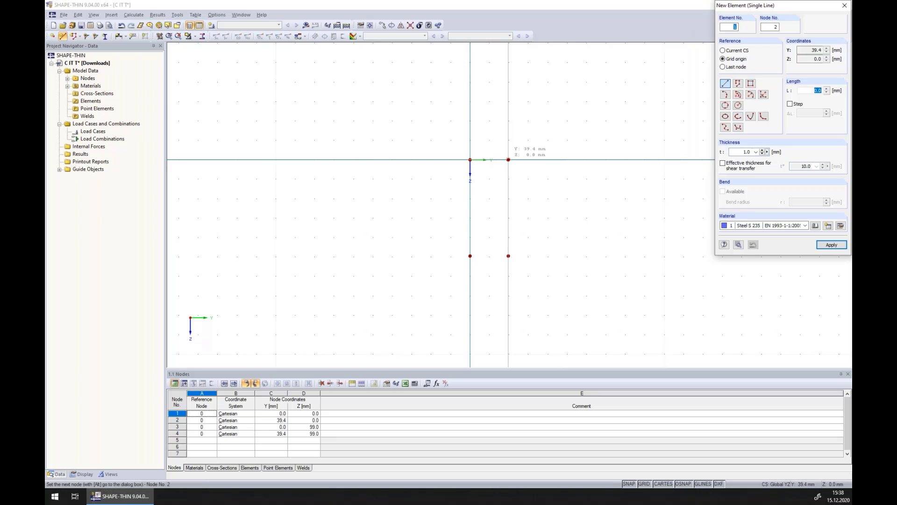
pyautogui.click(470, 160)
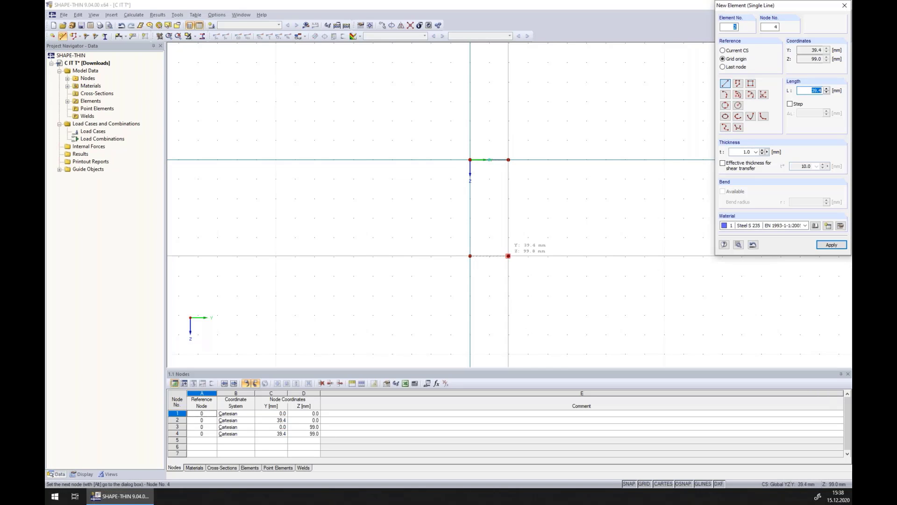
pyautogui.click(508, 255)
pyautogui.click(470, 159)
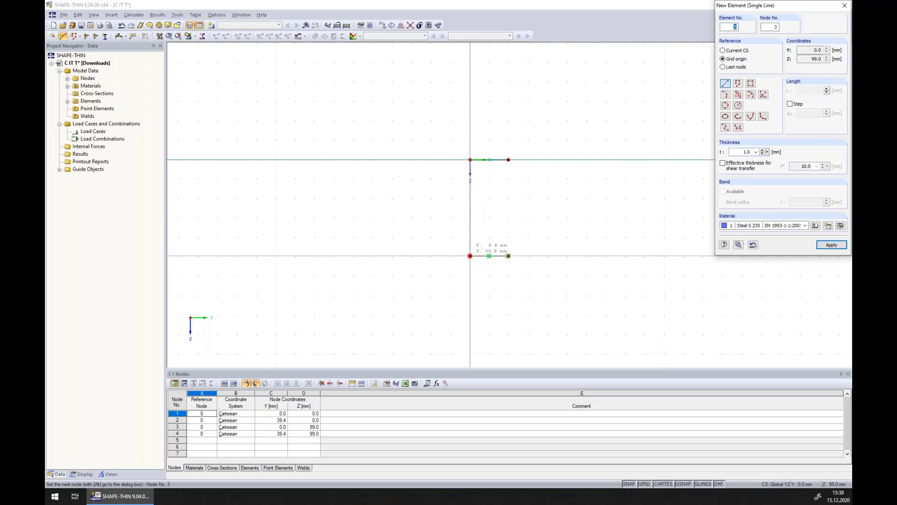
pyautogui.click(470, 256)
pyautogui.press('Escape')
pyautogui.moveTo(512, 225); pyautogui.dragTo(599, 212, button='middle')
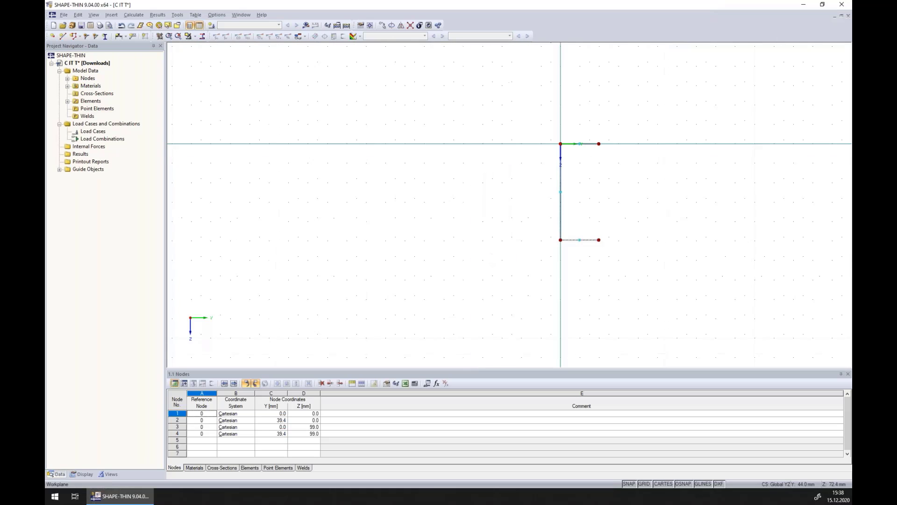
pyautogui.scroll(3, 597, 207)
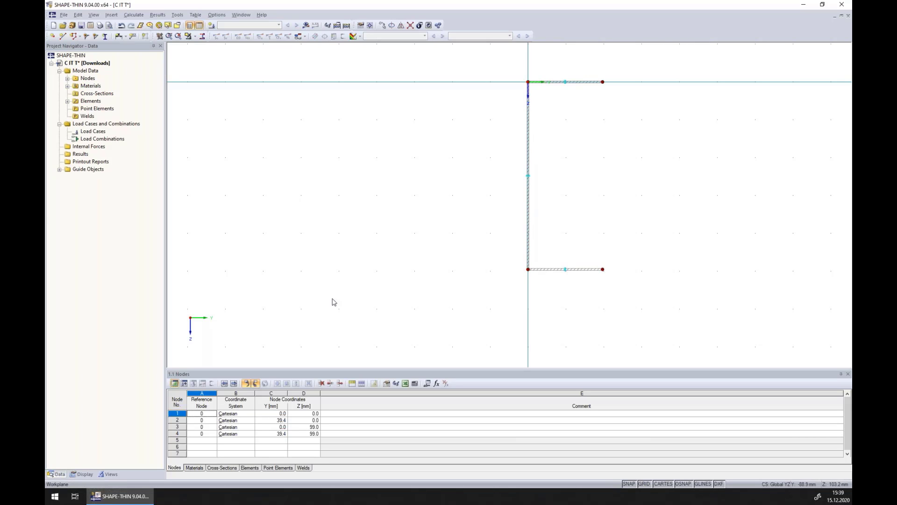
# - Create load case LC1 with the description "Bending"
pyautogui.click(184, 383)
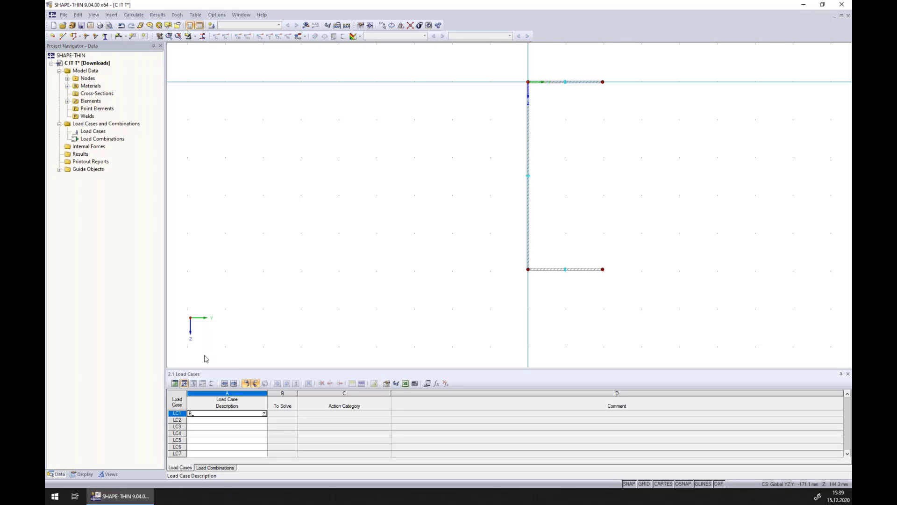
pyautogui.write('ending')
pyautogui.press('Tab')
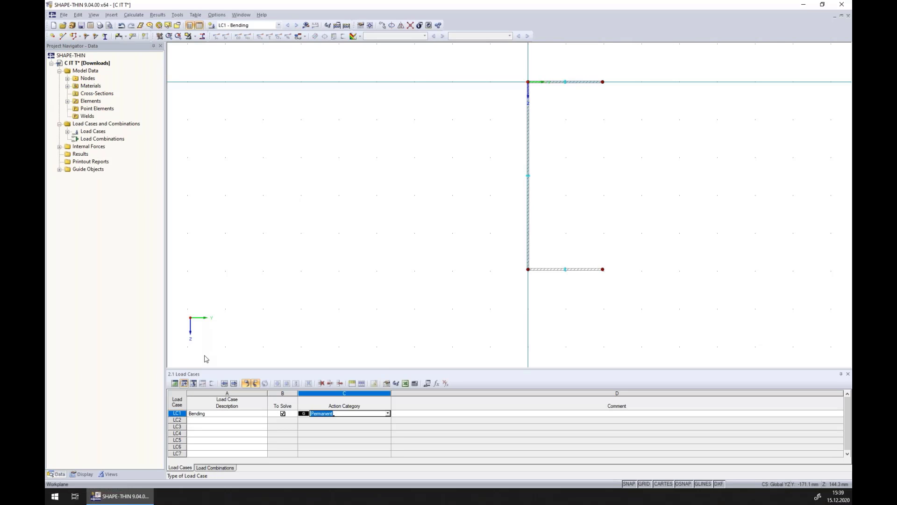
# - Add an internal forces row for member 1 at location 0.0, with zero axial force, shear forces and torsional moments
pyautogui.click(194, 383)
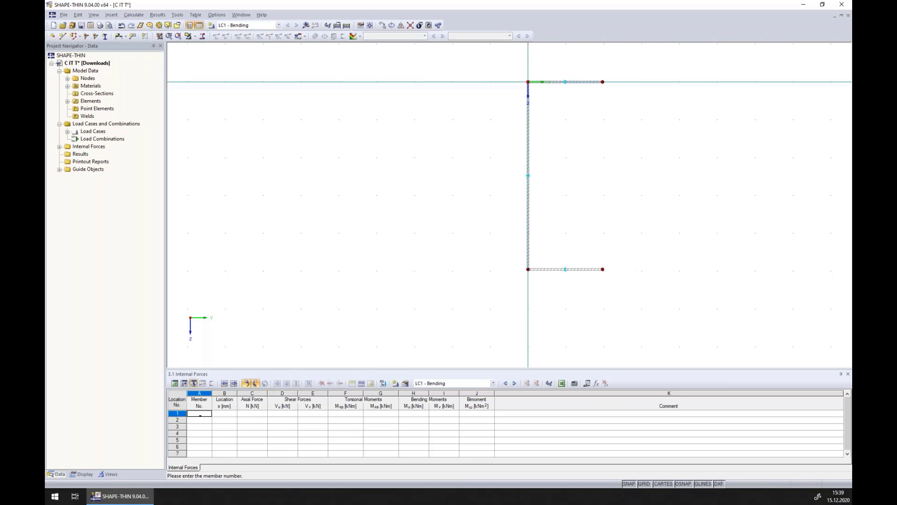
pyautogui.write('1')
pyautogui.press('Tab')
pyautogui.press('Tab')
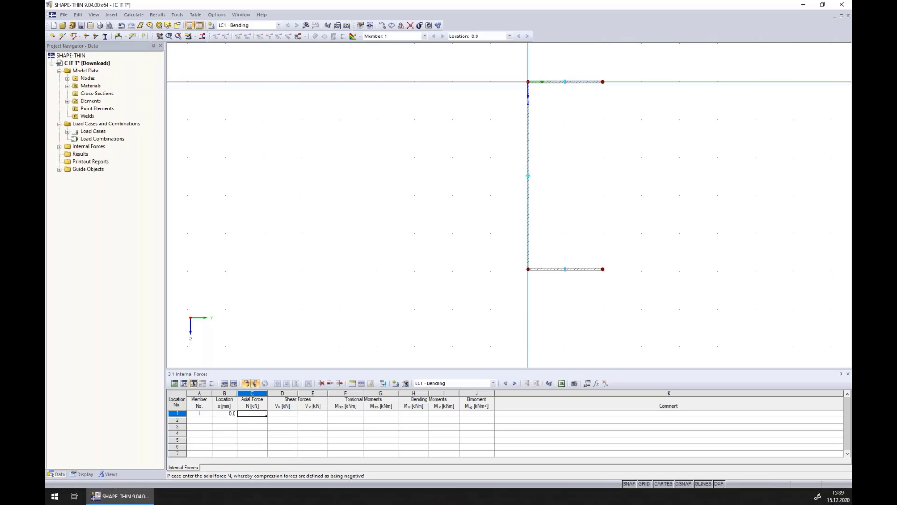
pyautogui.press('Tab')
pyautogui.press('Tab')
pyautogui.press('Tab')
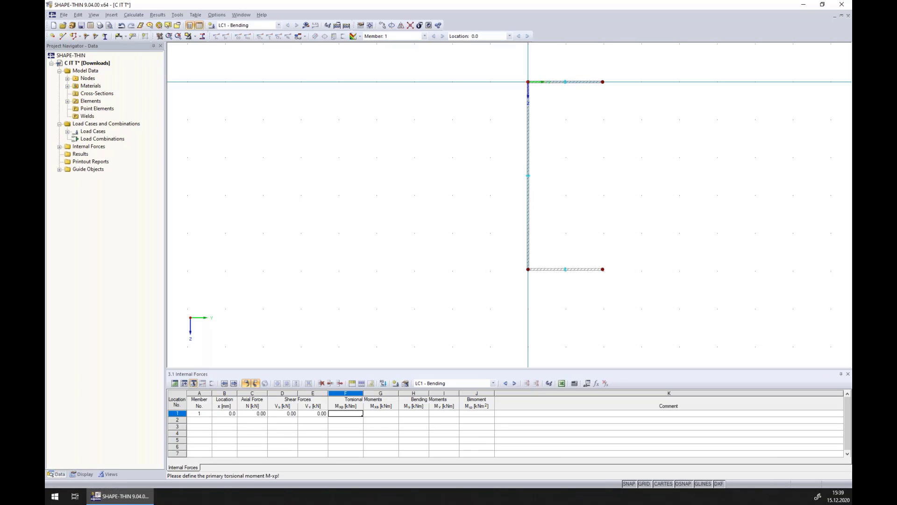
pyautogui.press('Tab')
pyautogui.press('Tab')
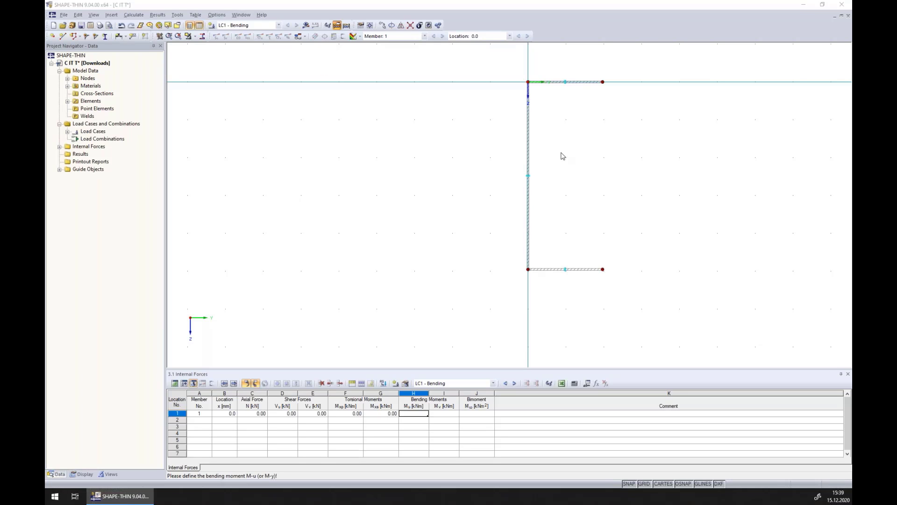
# - Set the calculation parameters so that internal forces are relative to axes y, z
pyautogui.click(520, 239)
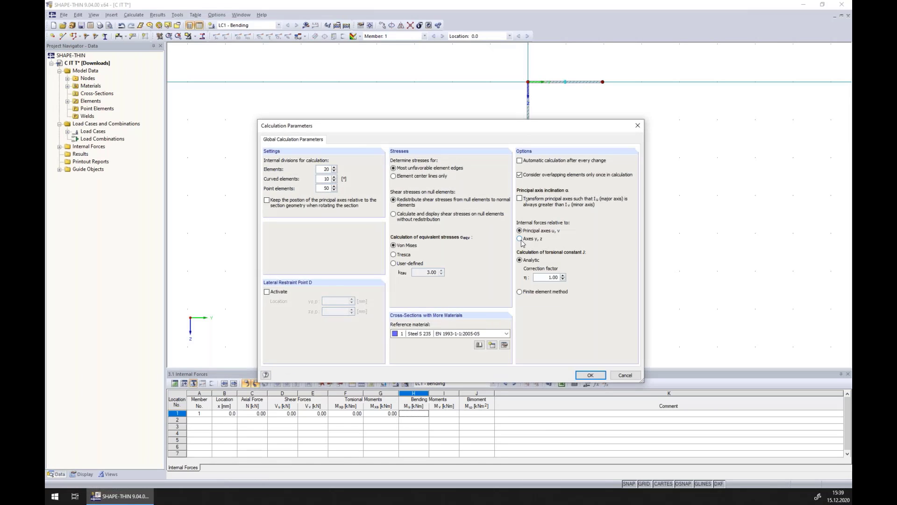
pyautogui.click(587, 376)
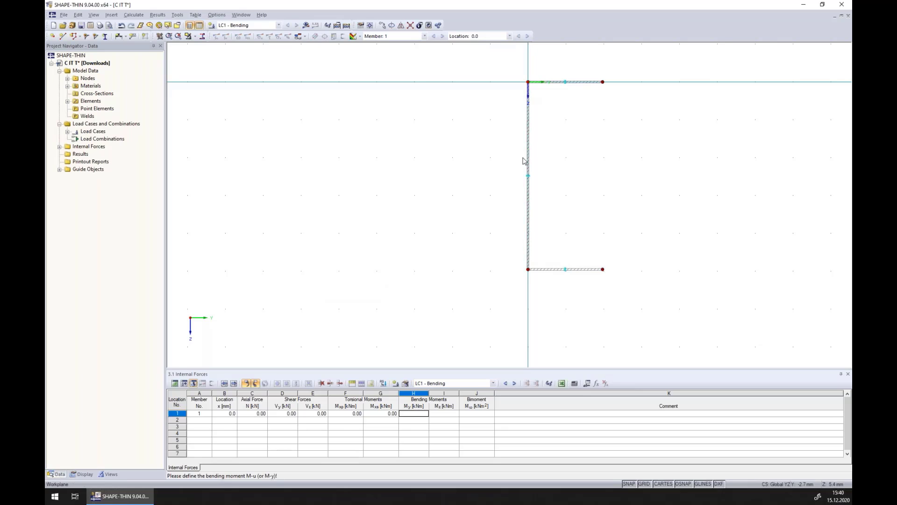
# - Enter bending moments My of 0 and Mz of -0.2 kNm for member 1, leaving the bimoment at zero
pyautogui.click(421, 413)
pyautogui.write('0')
pyautogui.press('Return')
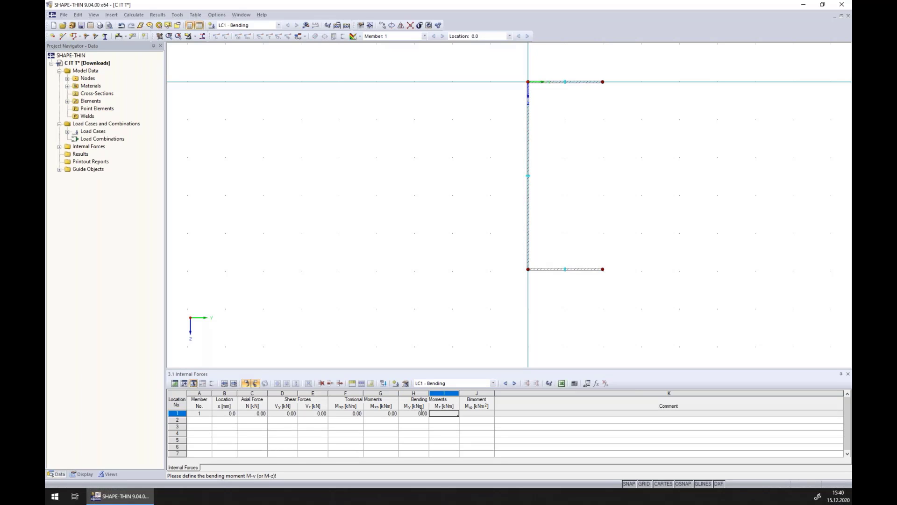
pyautogui.write('-0.2')
pyautogui.press('Return')
pyautogui.press('Return')
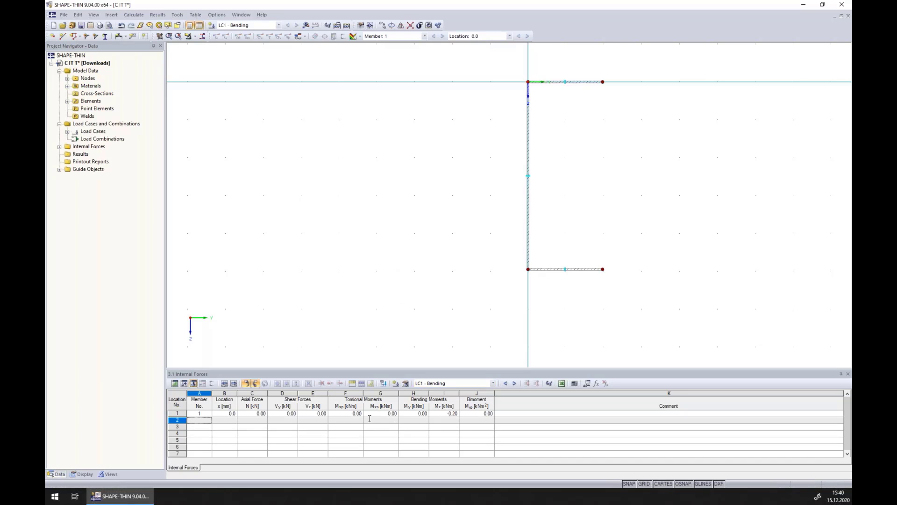
# - Calculate the results for the Bending load case and turn off the grid display
pyautogui.click(306, 26)
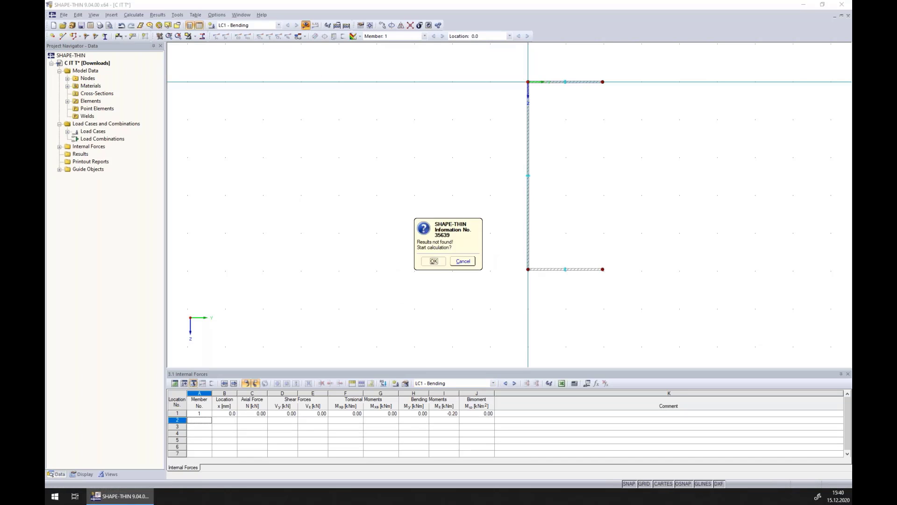
pyautogui.click(433, 261)
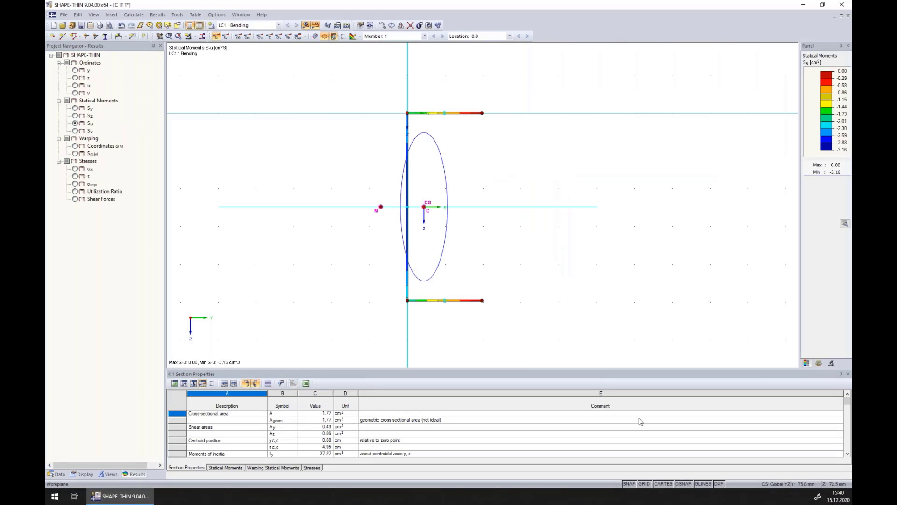
pyautogui.click(644, 484)
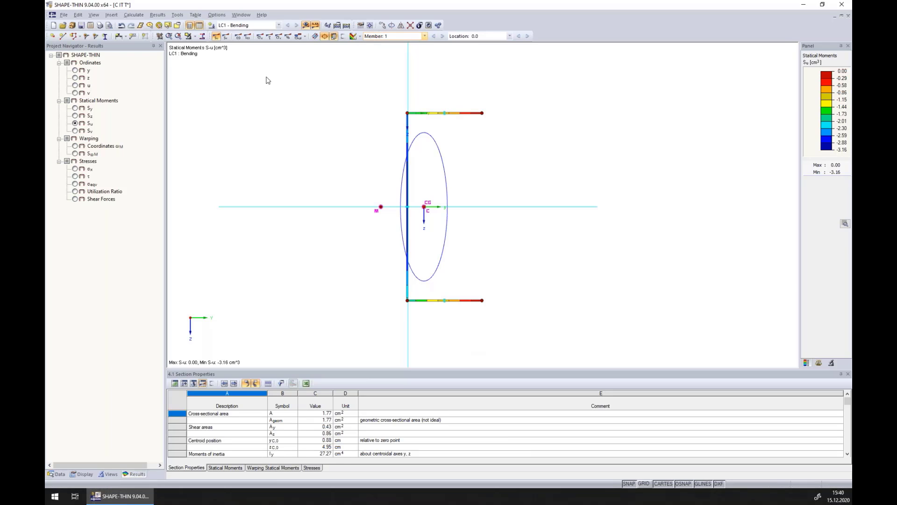
# - Examine the normal stress σx and the stress utilization ratio on the C-section
pyautogui.click(75, 169)
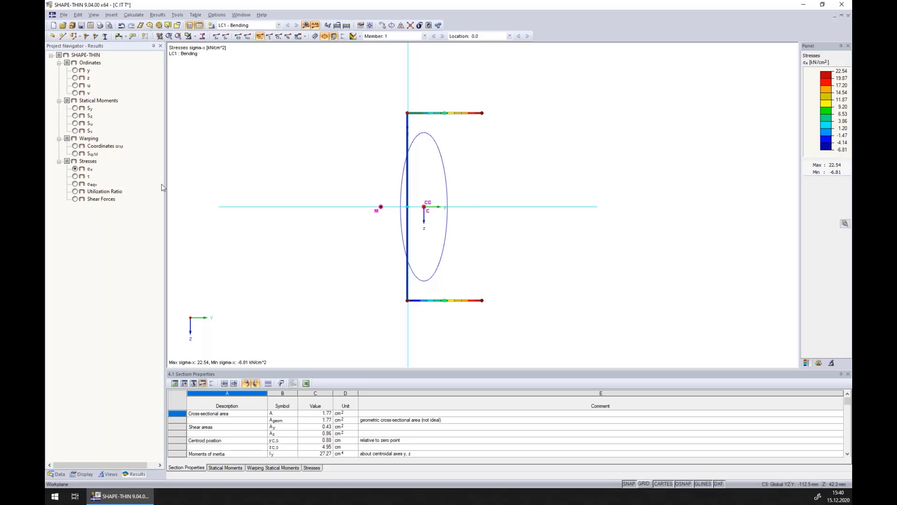
pyautogui.click(75, 193)
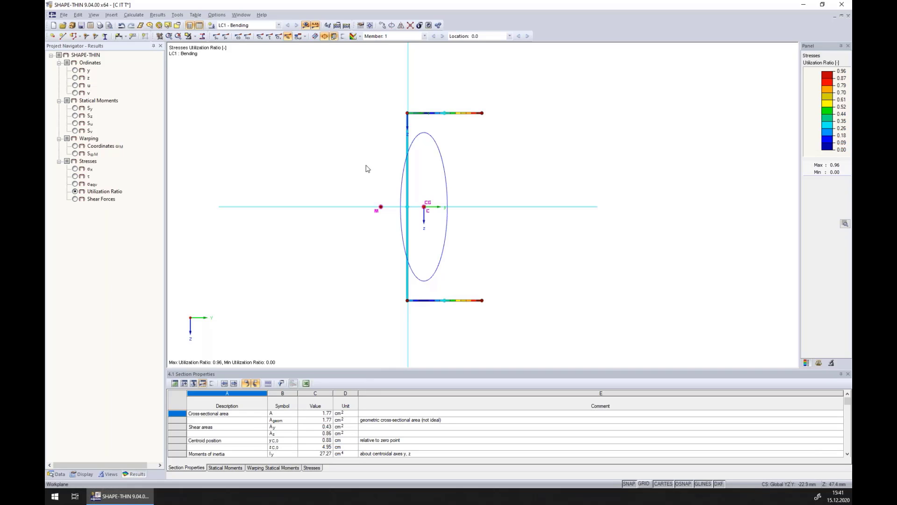
# - Enable the c/t parts and effective cross-section properties for the model, keeping EN 1993-1-1 and EN 1993-1-5 as the standard
pyautogui.click(58, 475)
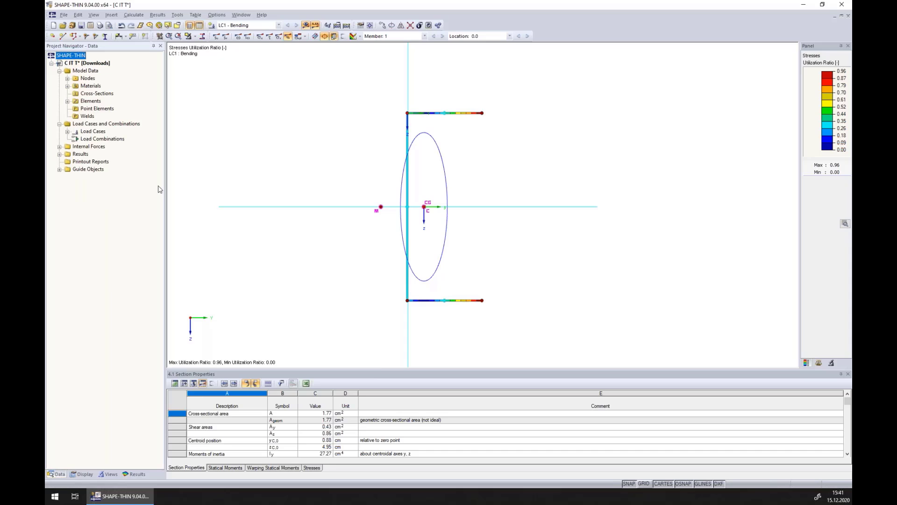
pyautogui.rightClick(97, 63)
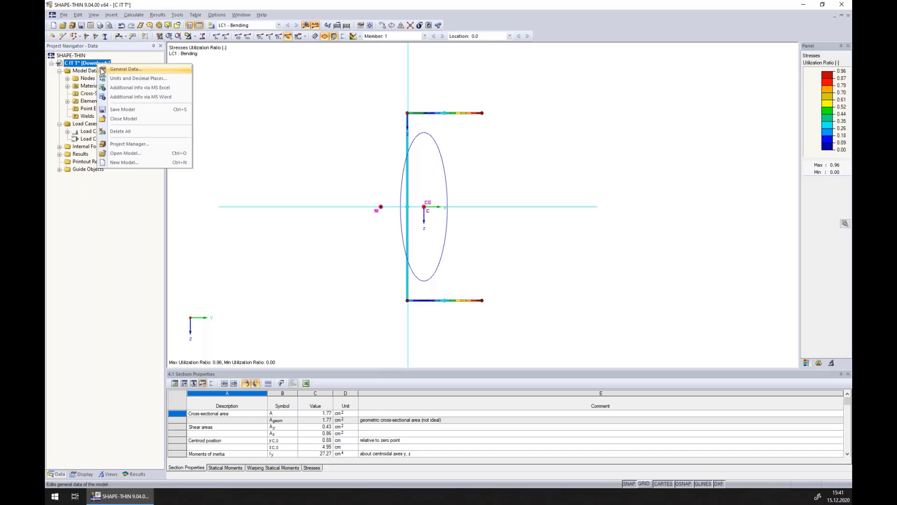
pyautogui.click(110, 71)
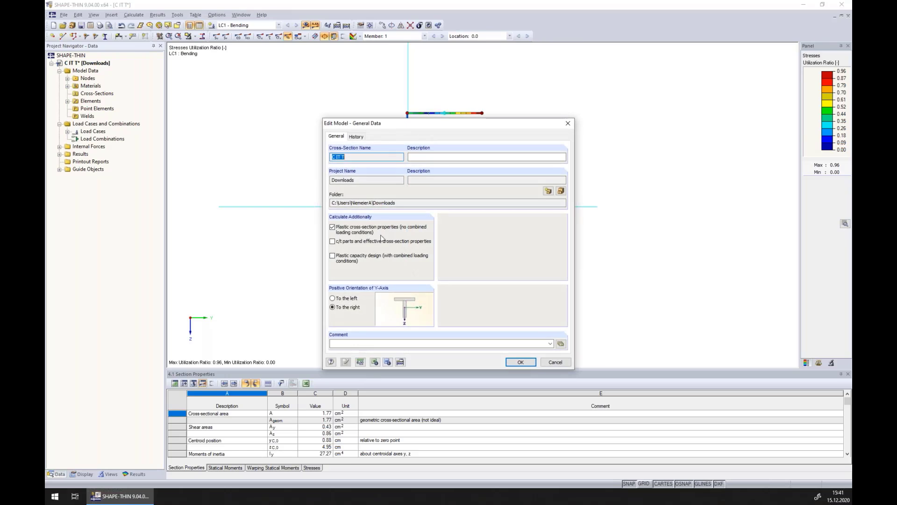
pyautogui.click(520, 363)
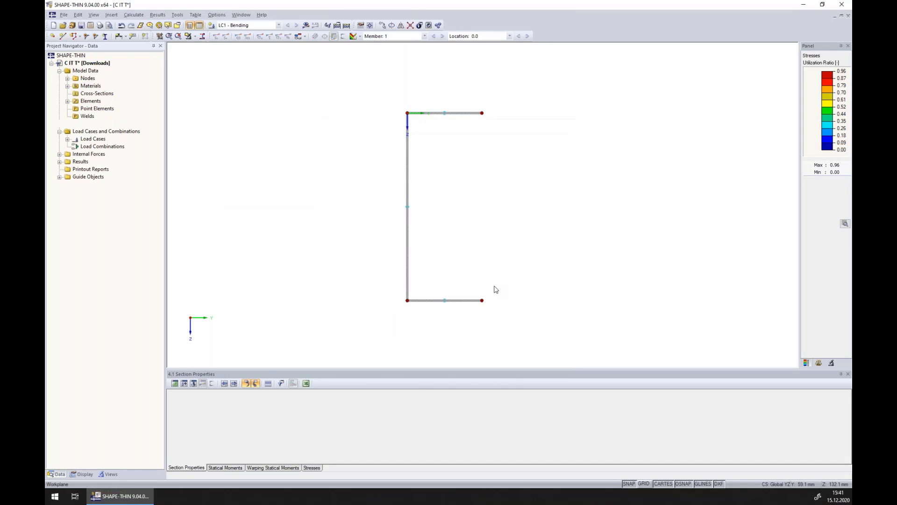
pyautogui.click(337, 26)
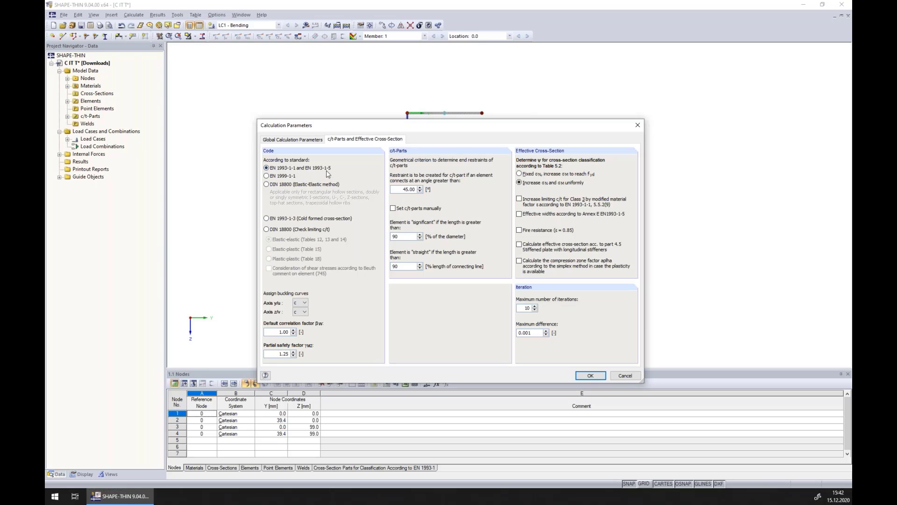
pyautogui.click(591, 376)
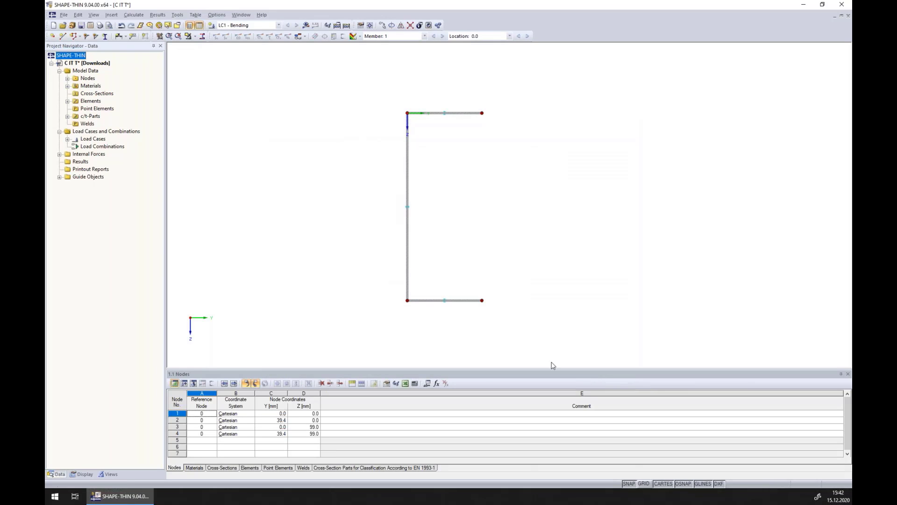
# - Examine the c/t zones of the flanges and web at the corners and flange ends of the C-section
pyautogui.scroll(6, 402, 295)
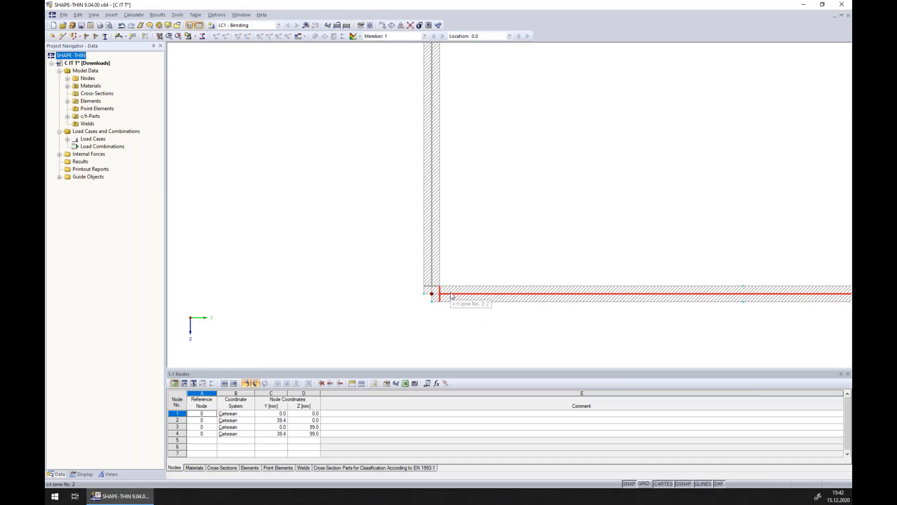
pyautogui.scroll(-2, 450, 296)
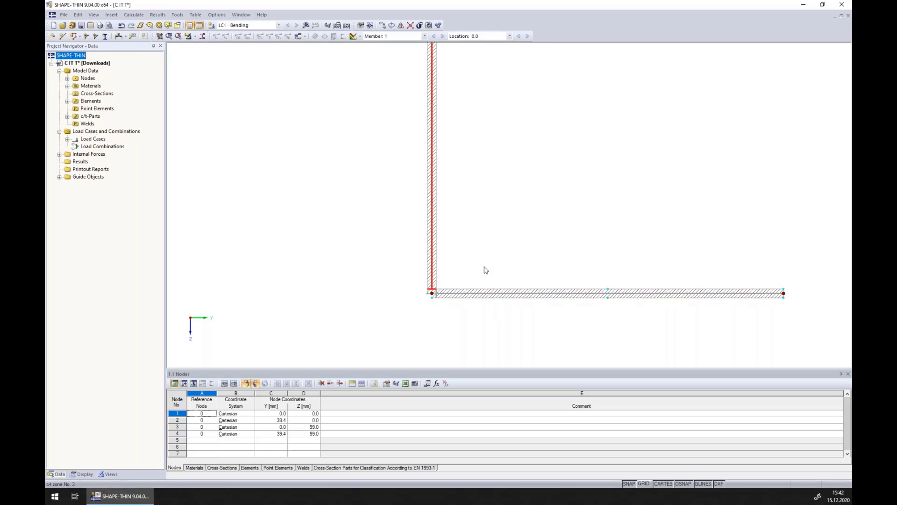
pyautogui.scroll(-3, 486, 270)
pyautogui.scroll(5, 443, 141)
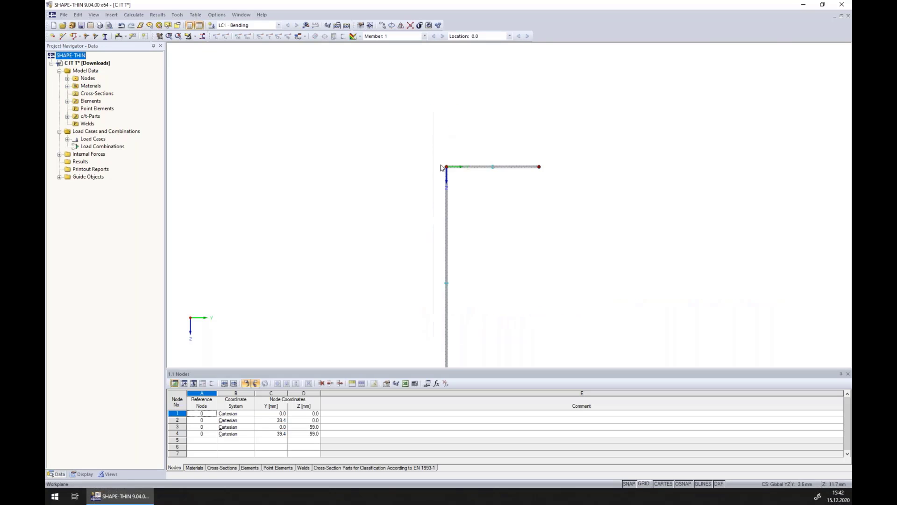
pyautogui.scroll(3, 441, 168)
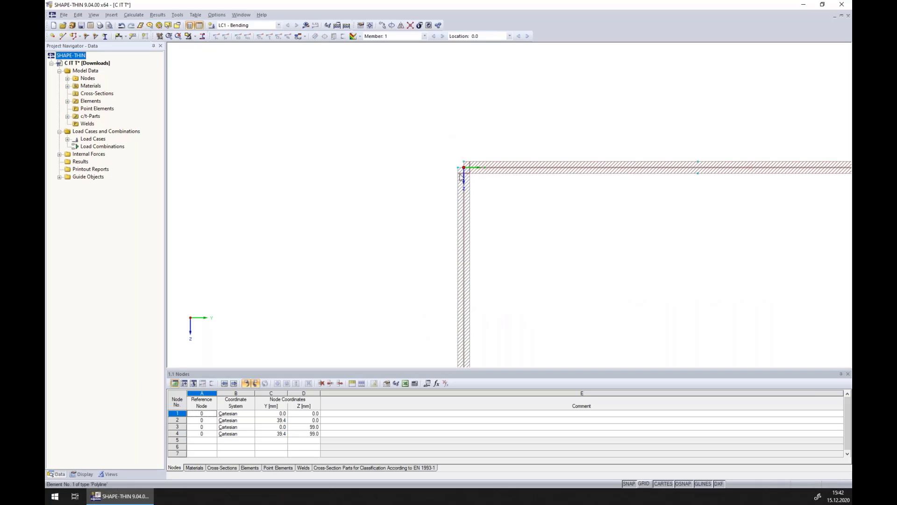
pyautogui.moveTo(582, 207); pyautogui.dragTo(332, 208, button='middle')
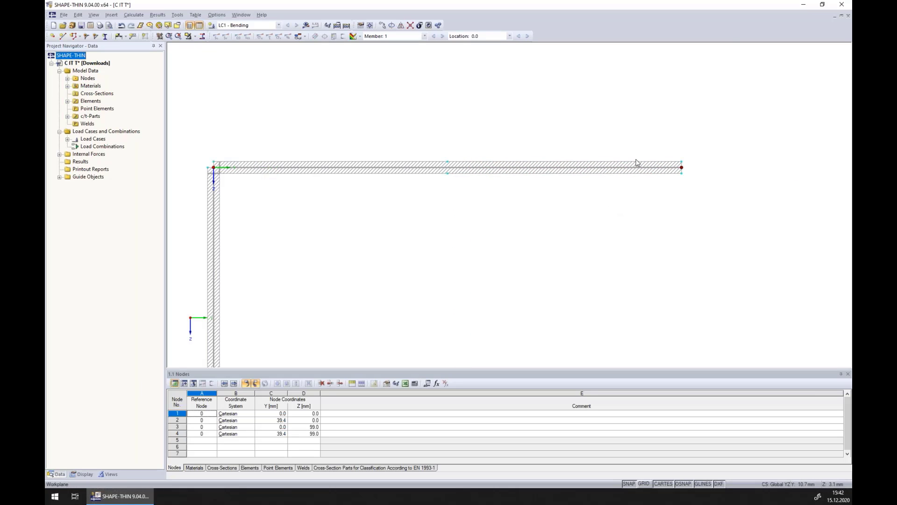
pyautogui.scroll(-4, 510, 122)
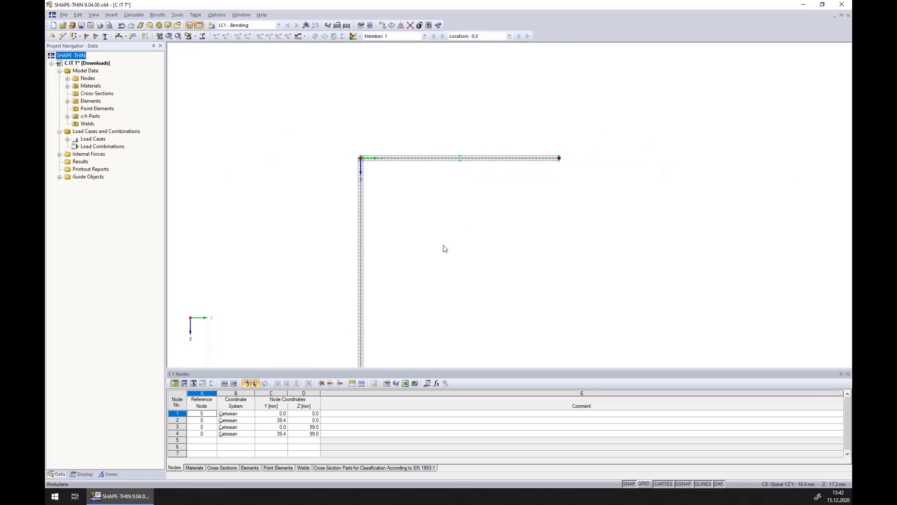
pyautogui.scroll(-4, 449, 187)
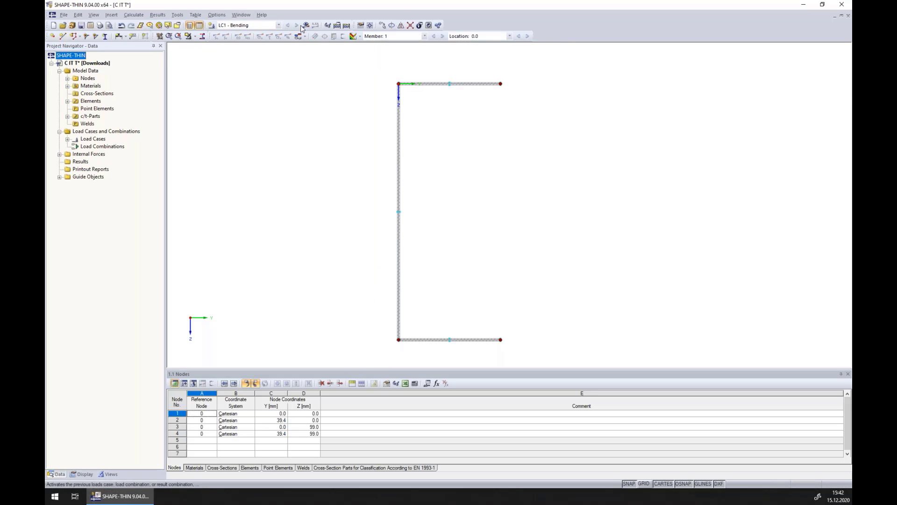
# - Calculate the results for the Bending load case and display the normal stress σx on the gross section
pyautogui.click(306, 26)
pyautogui.click(435, 258)
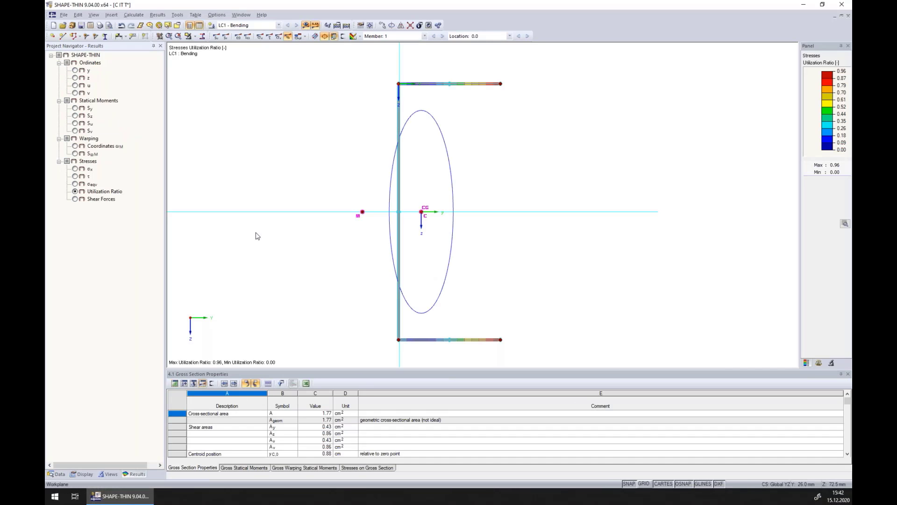
pyautogui.click(75, 169)
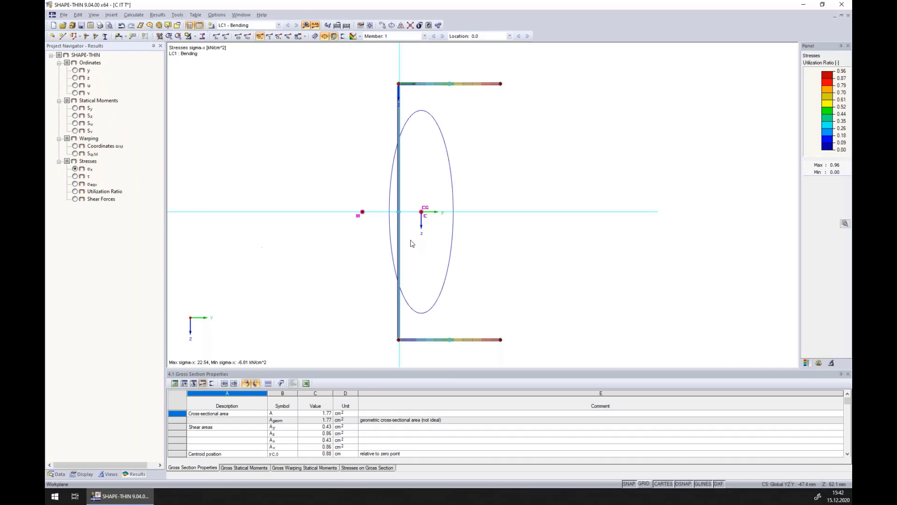
# - Examine σx and the utilization ratio on the effective section, and enlarge the results table to read the EN 1993-1 classification
pyautogui.click(210, 383)
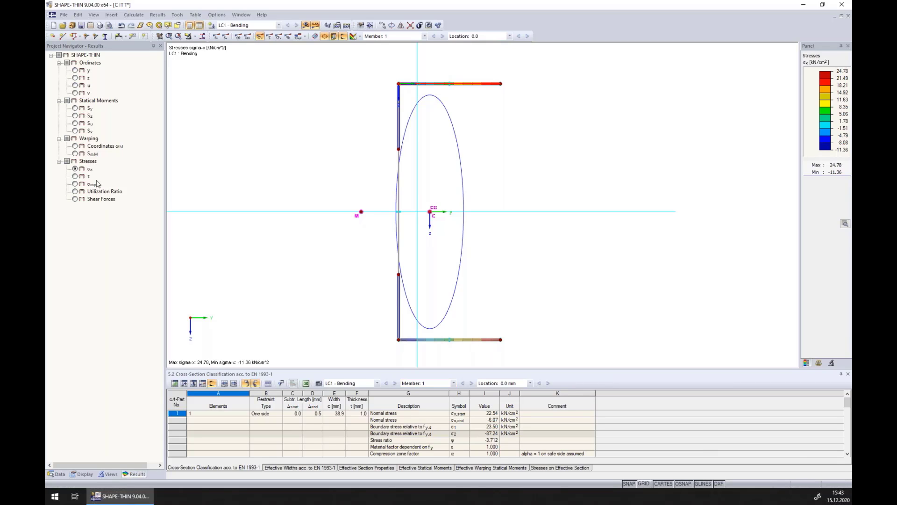
pyautogui.click(75, 191)
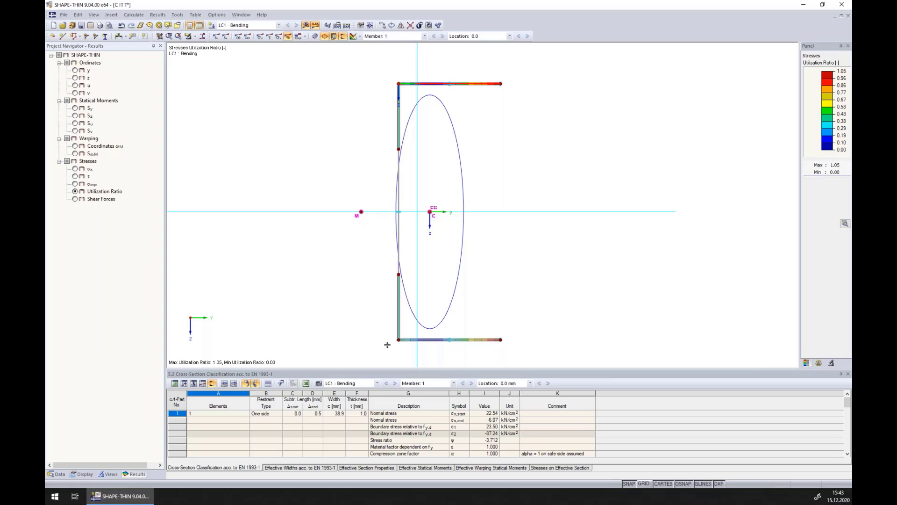
pyautogui.moveTo(387, 345); pyautogui.dragTo(388, 346)
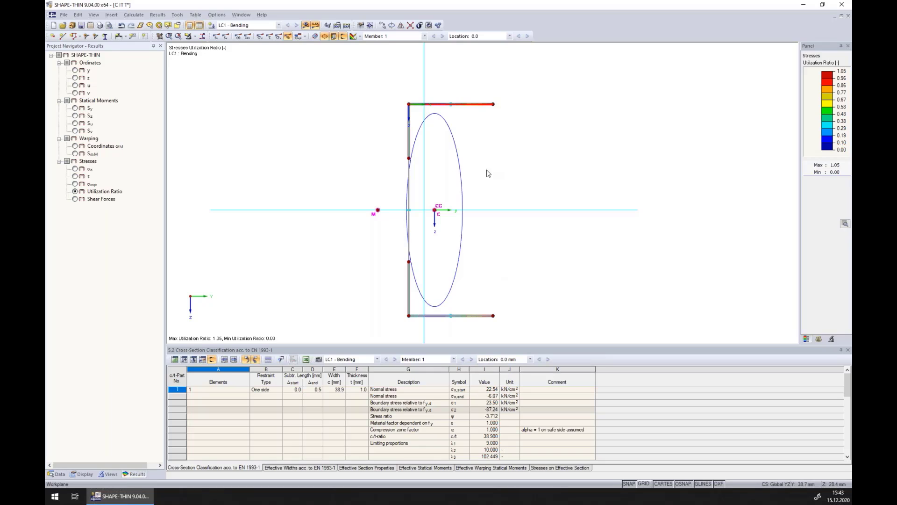
# - Set the design standard to EN 1993-1-3 (Cold formed cross-section) and enable showing the RFEM model for calculating the effective section
pyautogui.click(336, 24)
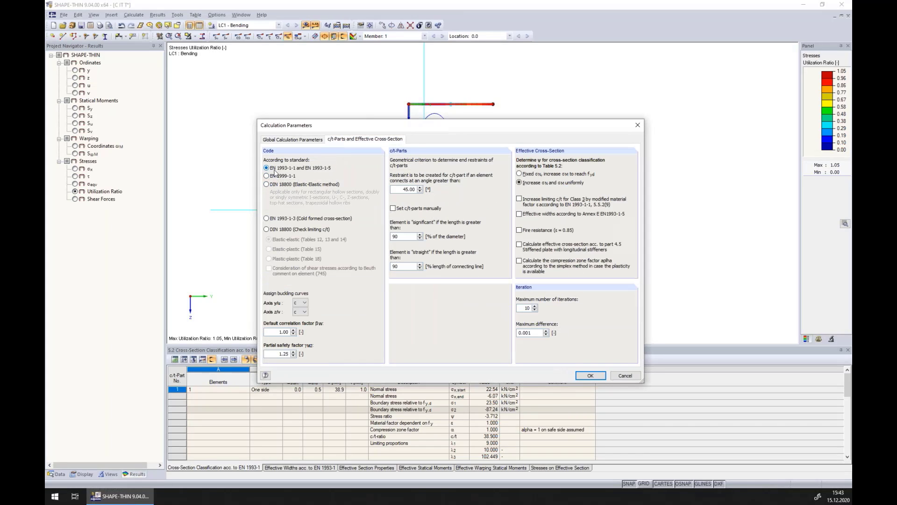
pyautogui.click(266, 219)
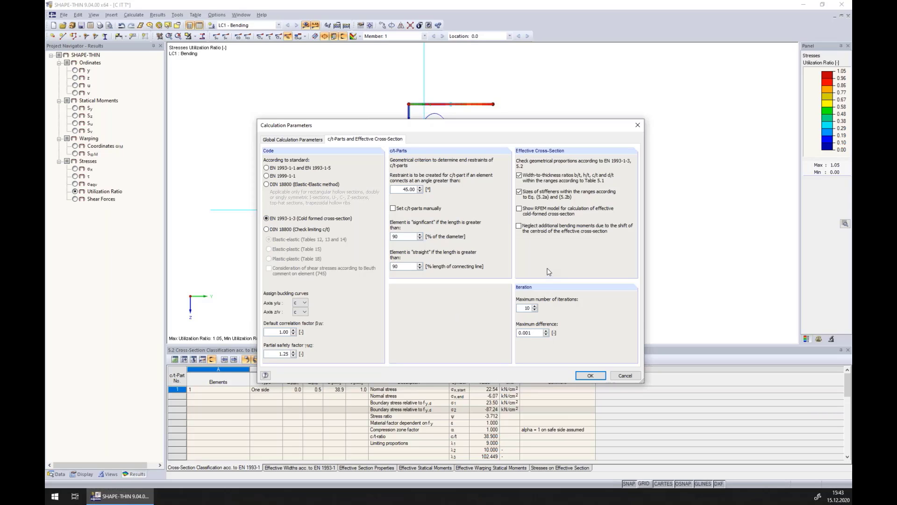
pyautogui.click(518, 209)
pyautogui.click(591, 377)
pyautogui.click(441, 275)
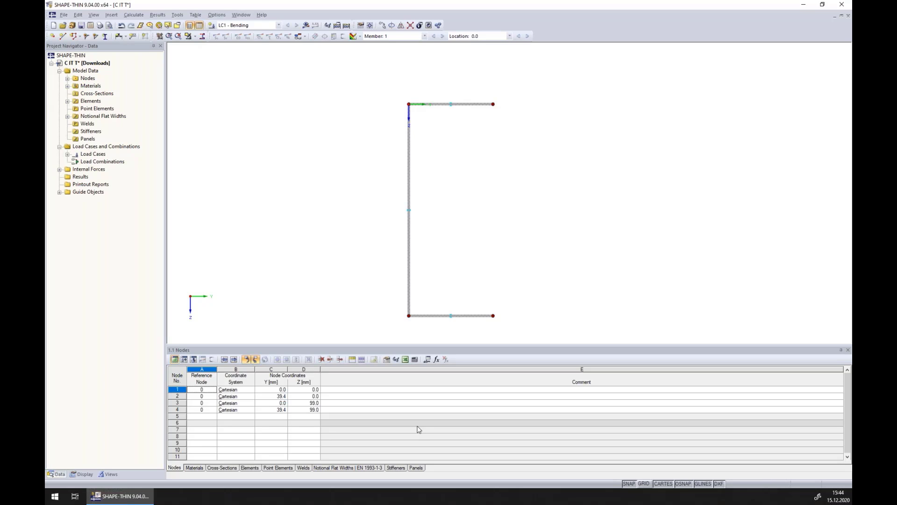
# - Show the grid and divide the web element with 3 intermediate nodes
pyautogui.click(644, 485)
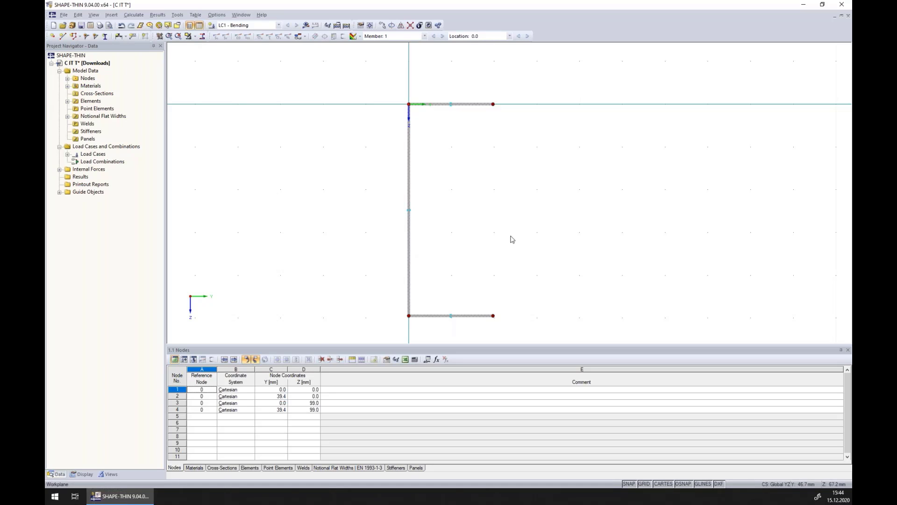
pyautogui.scroll(-1, 511, 234)
pyautogui.rightClick(442, 236)
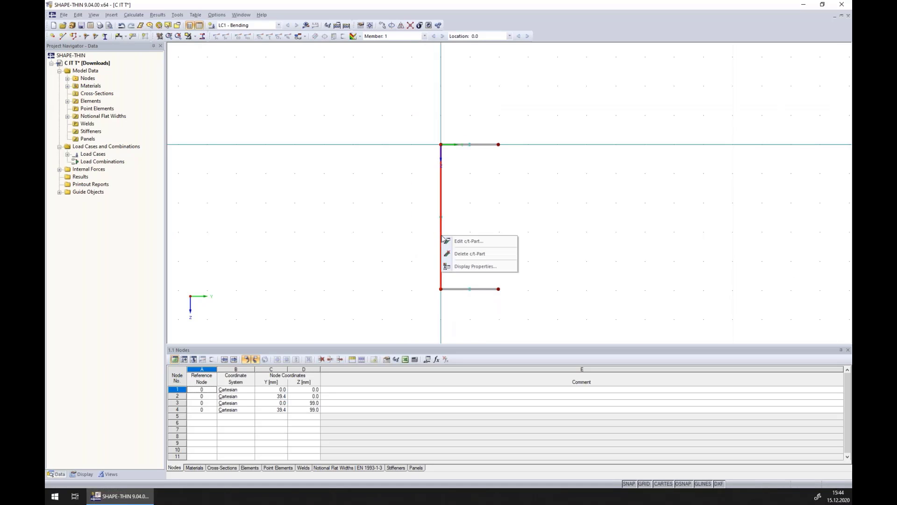
pyautogui.click(465, 197)
pyautogui.scroll(4, 446, 241)
pyautogui.rightClick(385, 239)
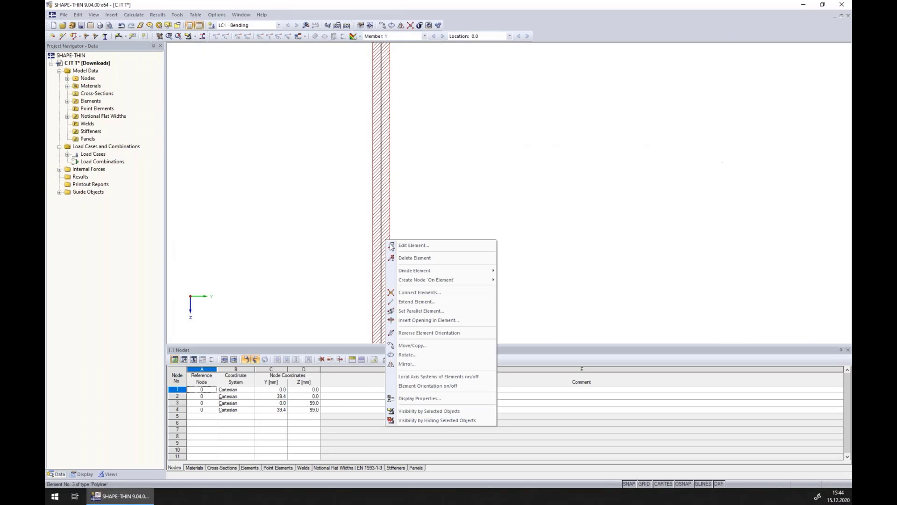
pyautogui.moveTo(416, 270)
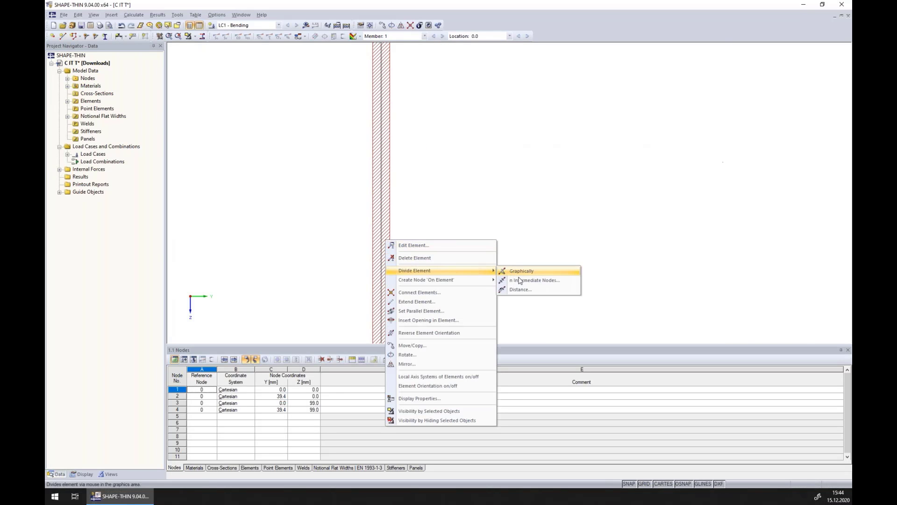
pyautogui.click(522, 282)
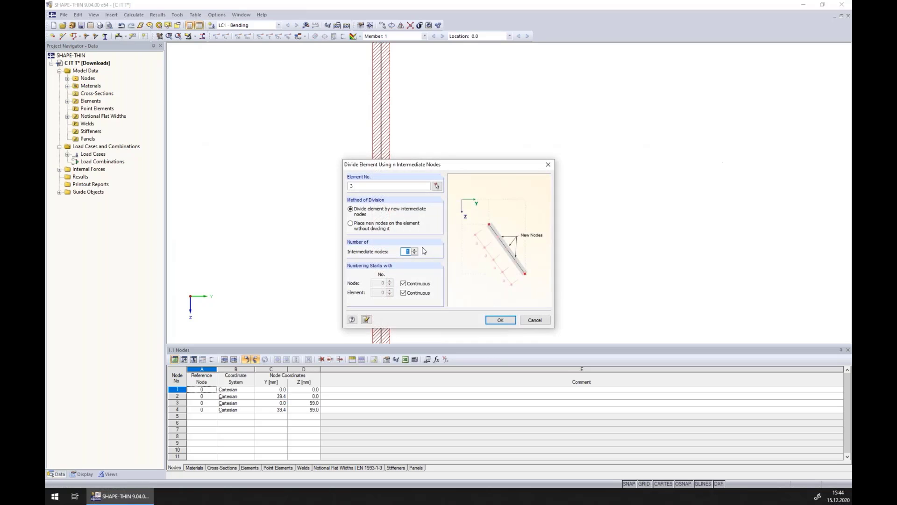
pyautogui.click(500, 320)
# - Move the whole C-section so that the web's middle node lies at the coordinate origin
pyautogui.moveTo(478, 80); pyautogui.dragTo(585, 236)
pyautogui.moveTo(503, 151); pyautogui.dragTo(502, 101)
pyautogui.click(511, 110)
pyautogui.scroll(7, 497, 79)
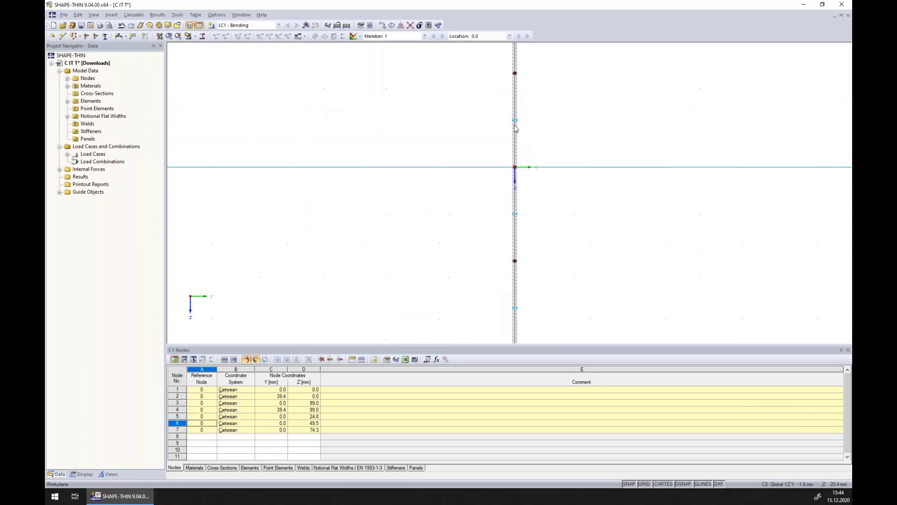
pyautogui.scroll(-4, 516, 125)
# - Set the Z coordinate of the web's upper intermediate node to -10 mm and of the lower intermediate node to 10 mm
pyautogui.doubleClick(514, 94)
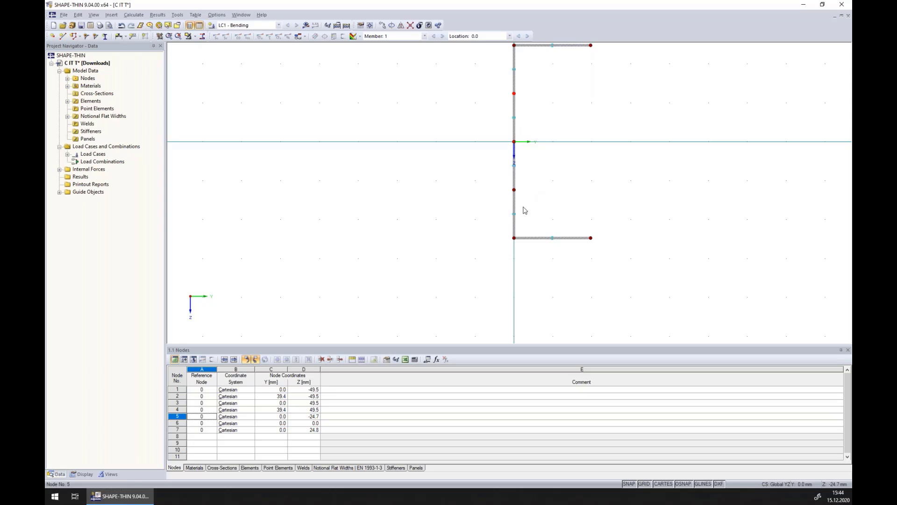
pyautogui.doubleClick(380, 251)
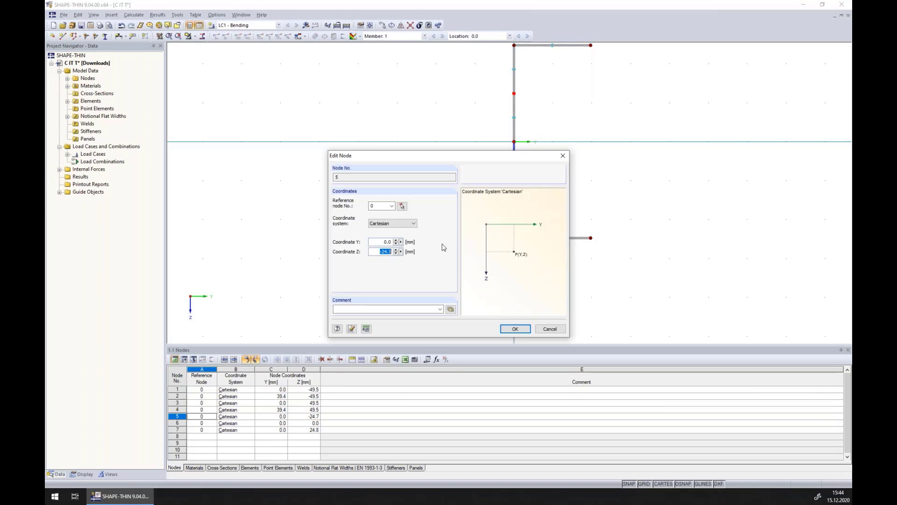
pyautogui.write('-10')
pyautogui.click(511, 329)
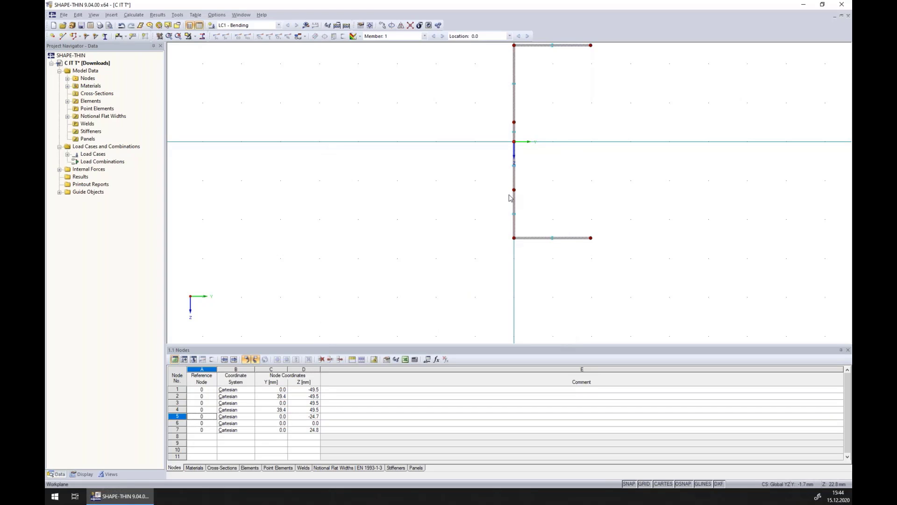
pyautogui.click(515, 189)
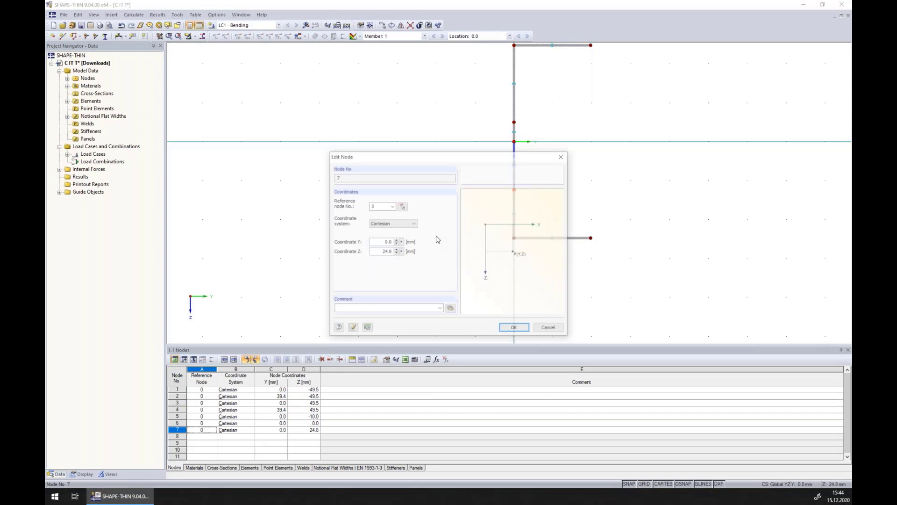
pyautogui.moveTo(381, 251); pyautogui.dragTo(447, 236)
pyautogui.write('10')
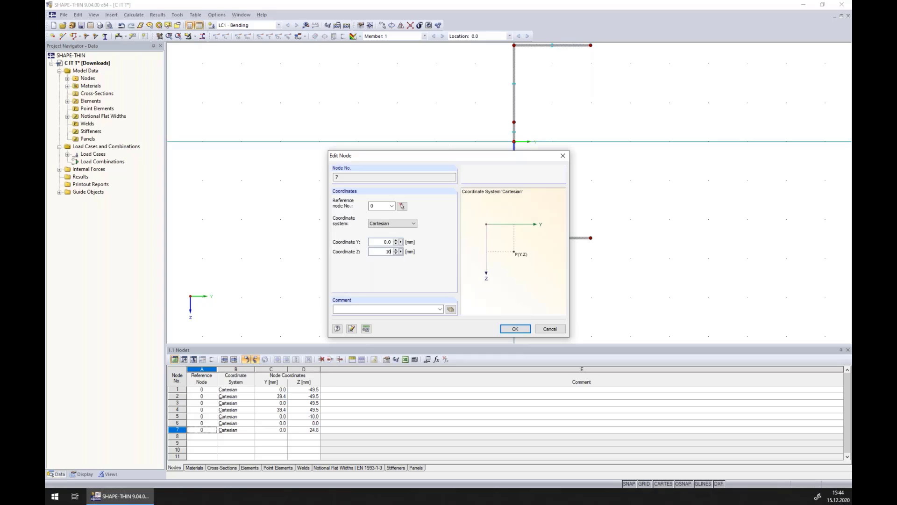
pyautogui.press('Return')
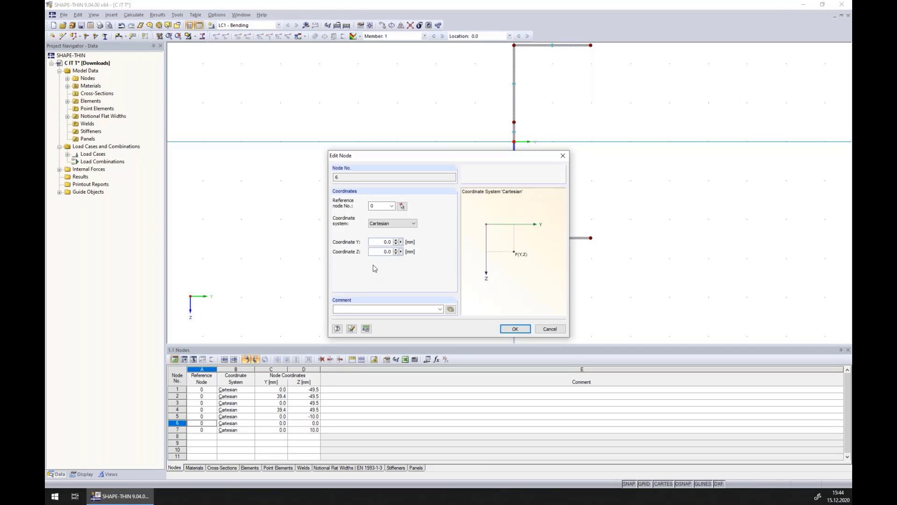
# - Set the Y coordinate of the web's middle node to 10 mm, forming a V-shaped fold in the web
pyautogui.click(375, 242)
pyautogui.write('10')
pyautogui.click(515, 328)
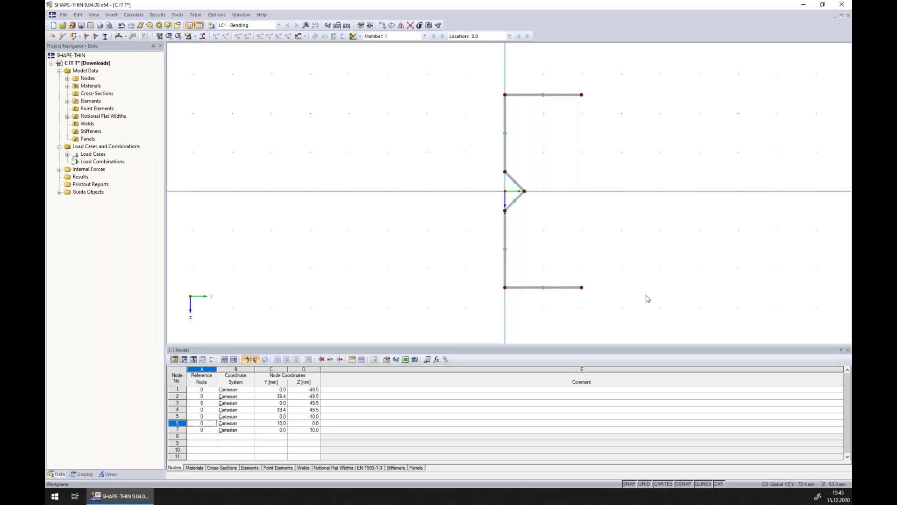
# - Define a stiffener from the two inclined elements 4 and 5 that form the V-shaped fold in the web
pyautogui.click(397, 468)
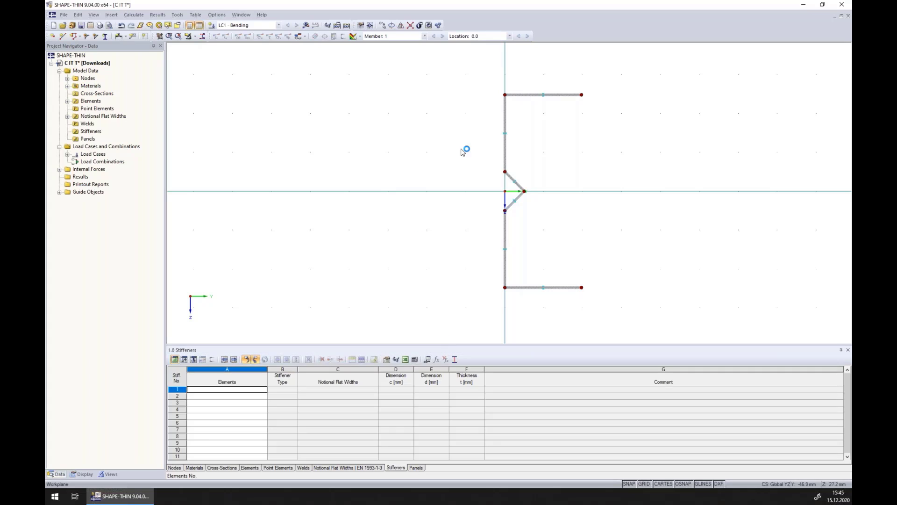
pyautogui.moveTo(475, 157); pyautogui.dragTo(540, 222)
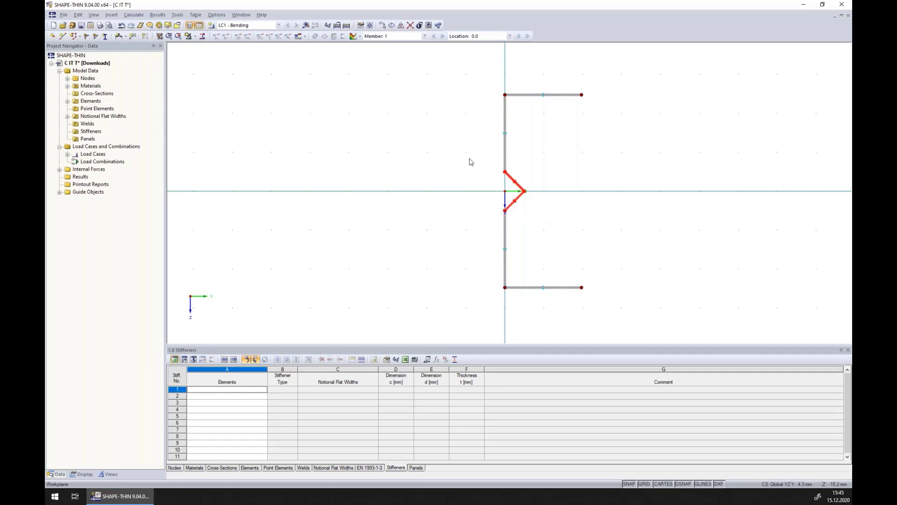
pyautogui.click(228, 391)
pyautogui.doubleClick(179, 390)
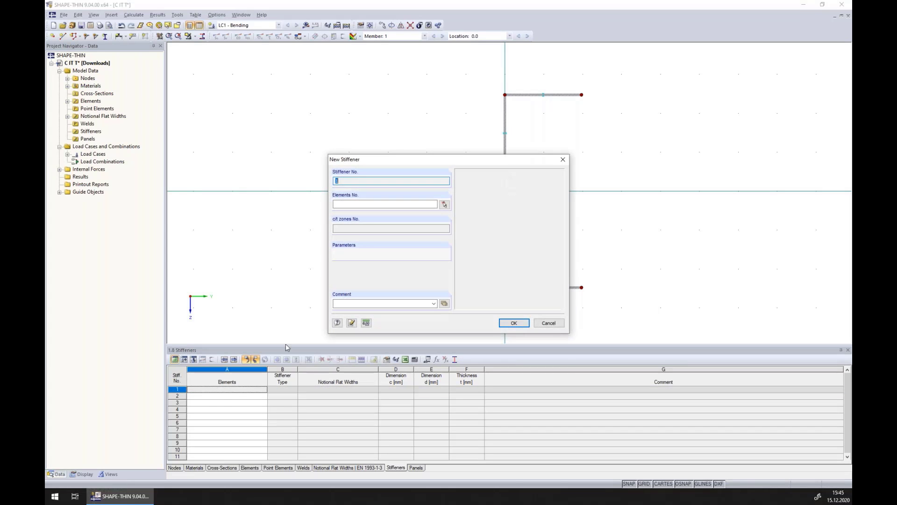
pyautogui.click(444, 204)
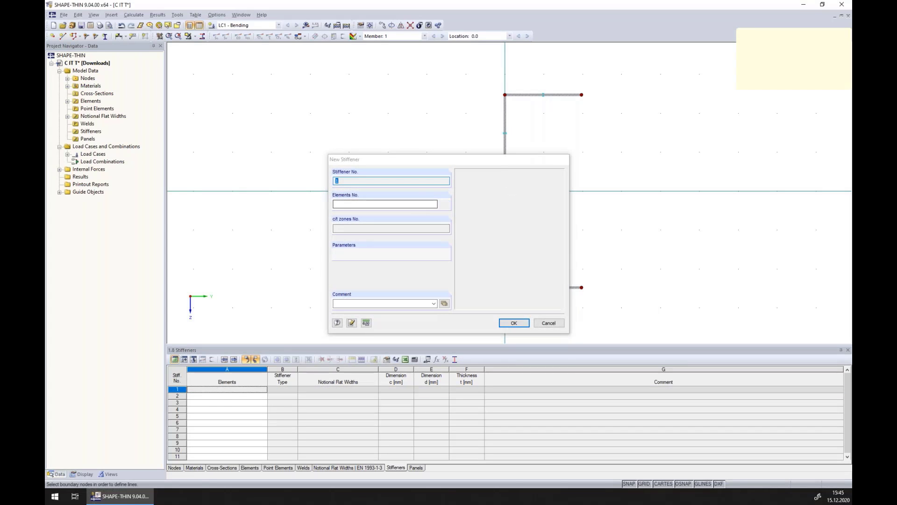
pyautogui.moveTo(476, 163); pyautogui.dragTo(547, 217)
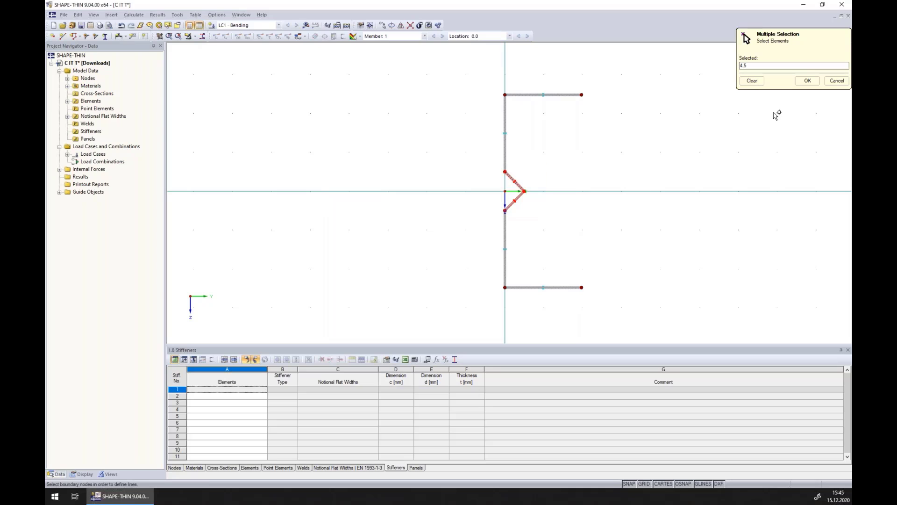
pyautogui.click(808, 81)
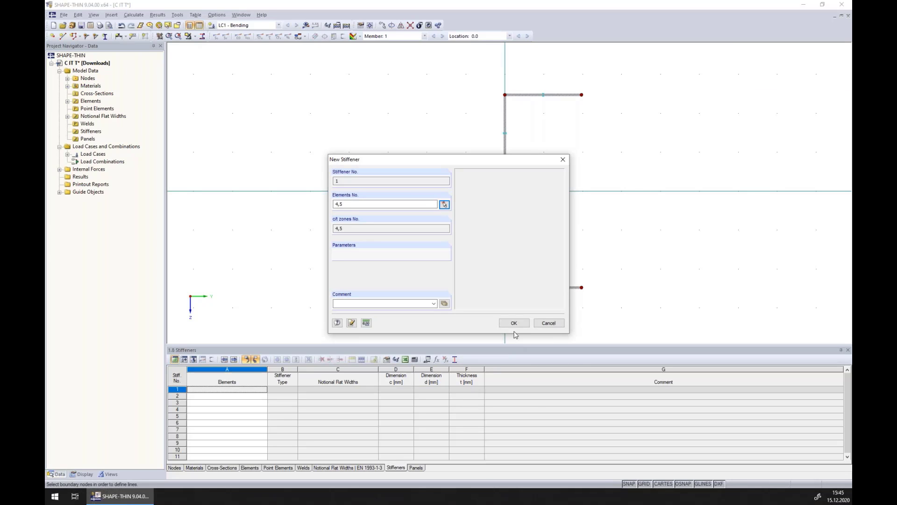
pyautogui.click(516, 323)
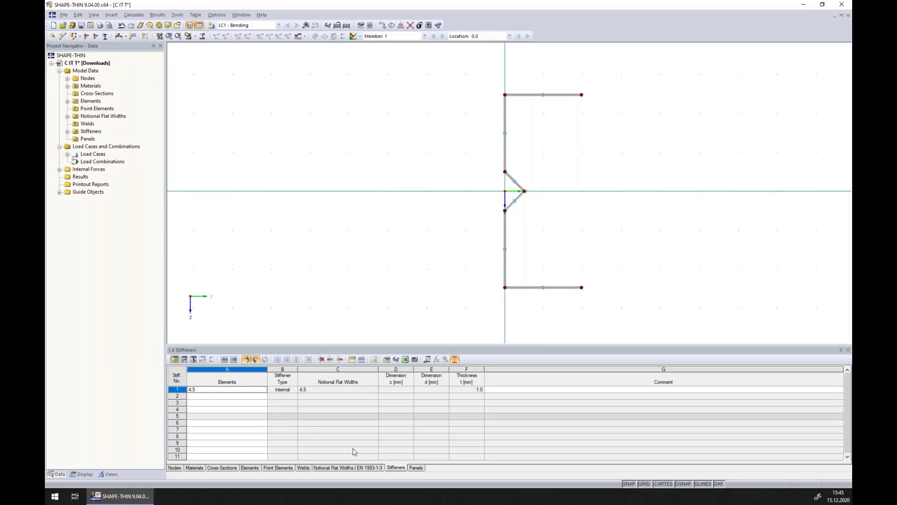
# - Define panel 1 from the upper flange, element 1
pyautogui.click(416, 468)
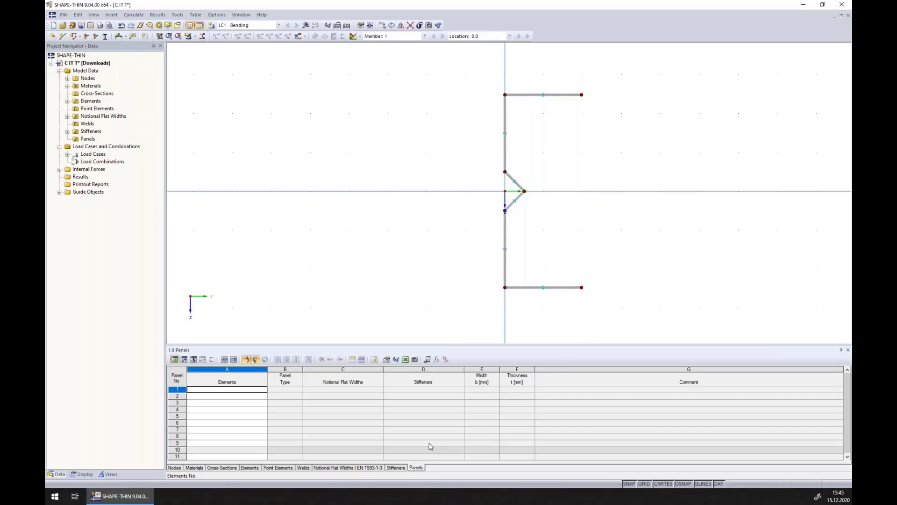
pyautogui.click(210, 389)
pyautogui.doubleClick(177, 389)
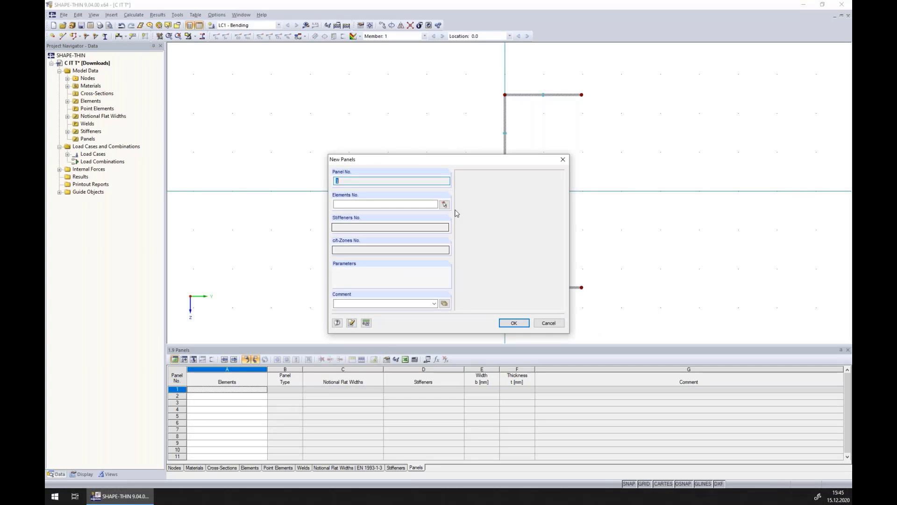
pyautogui.click(444, 204)
pyautogui.moveTo(485, 70); pyautogui.dragTo(620, 124)
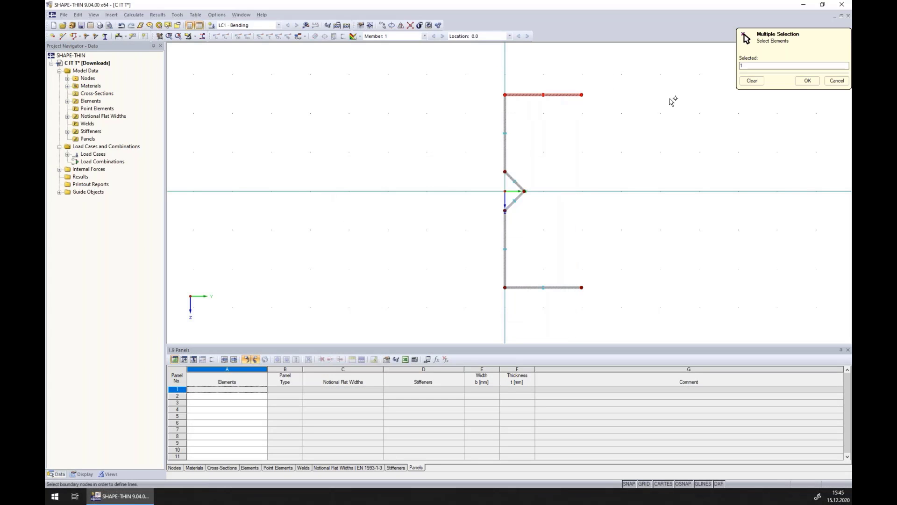
pyautogui.click(808, 80)
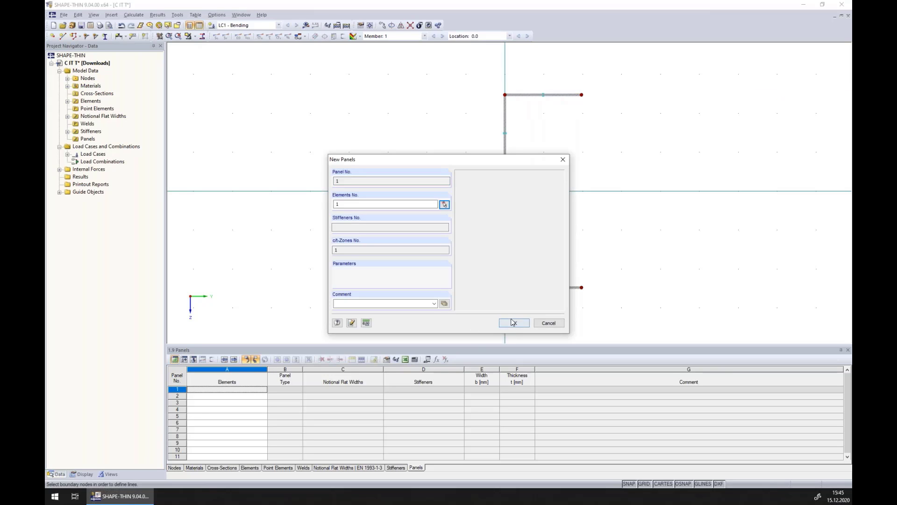
pyautogui.click(513, 322)
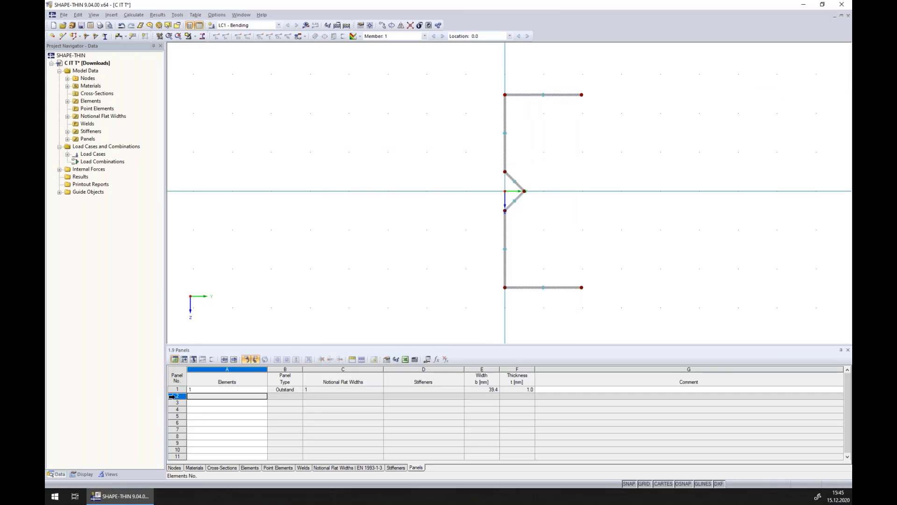
# - Define panel 2 from all web elements 3-6, including the V-shaped fold
pyautogui.doubleClick(172, 396)
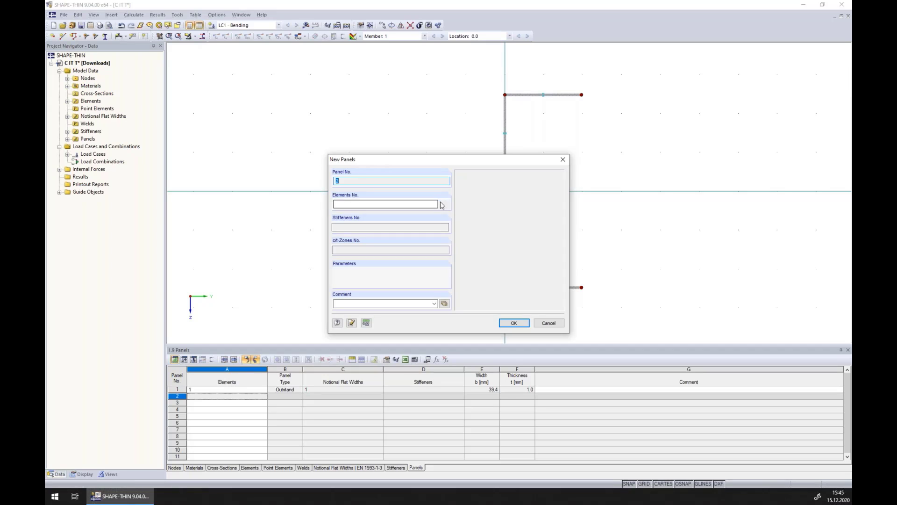
pyautogui.click(442, 204)
pyautogui.moveTo(469, 70); pyautogui.dragTo(538, 309)
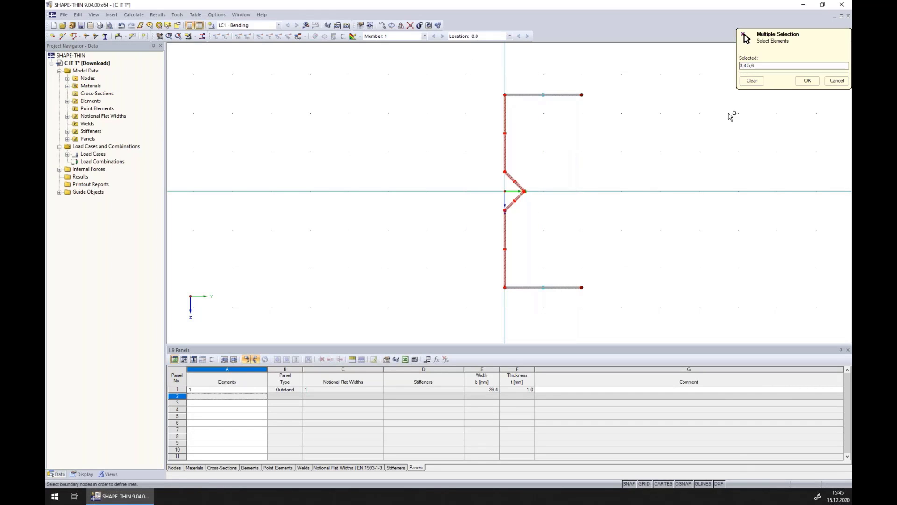
pyautogui.click(808, 80)
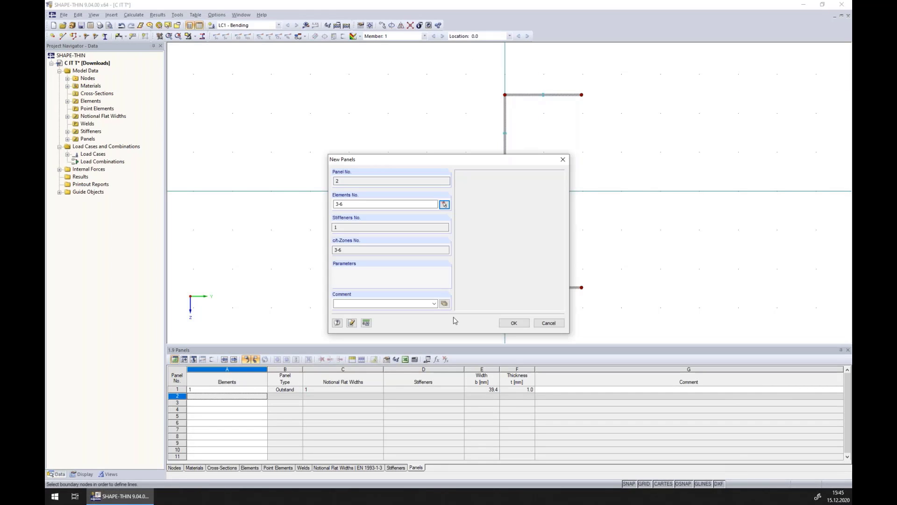
pyautogui.click(513, 323)
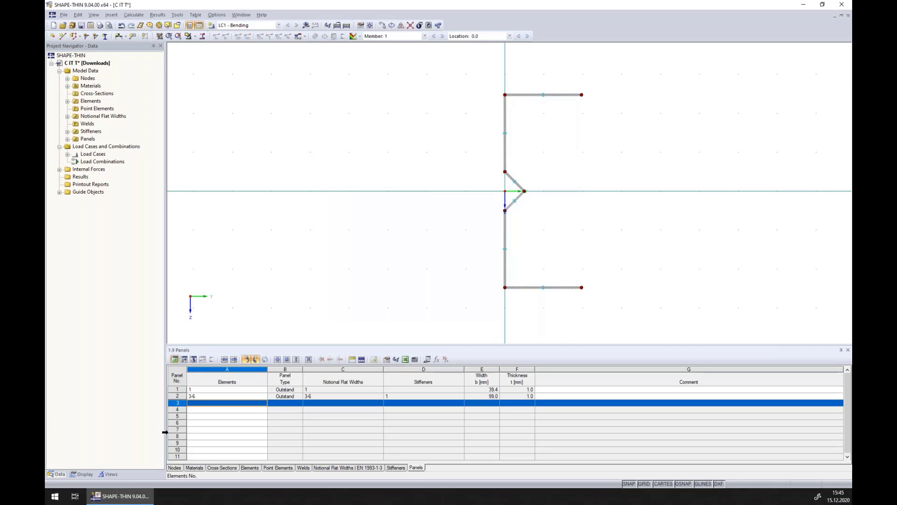
# - Define panel 3 from the lower flange, element 2, and review the entries for the upper flange and web panels
pyautogui.click(443, 204)
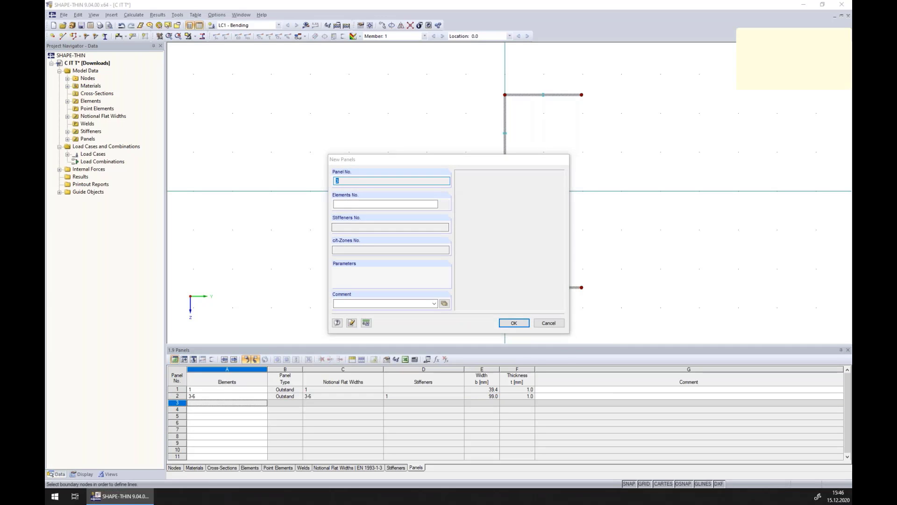
pyautogui.click(577, 287)
pyautogui.click(808, 81)
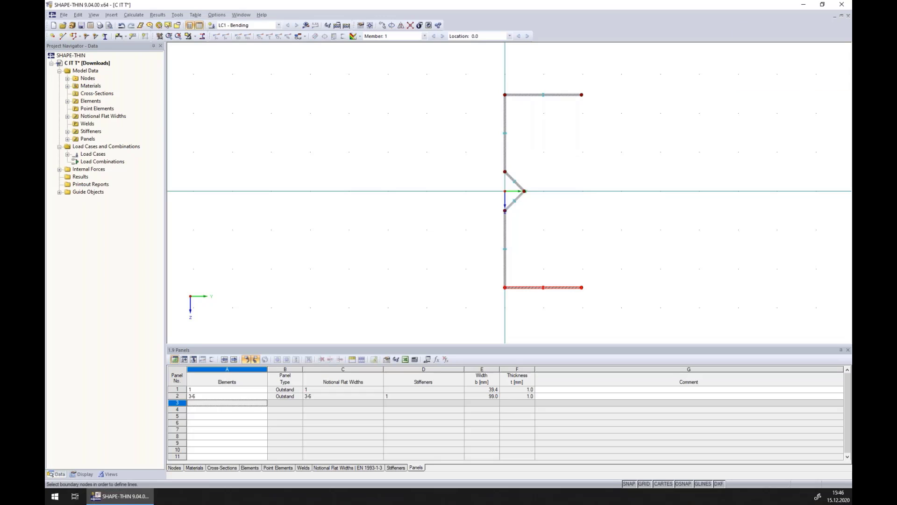
pyautogui.click(514, 323)
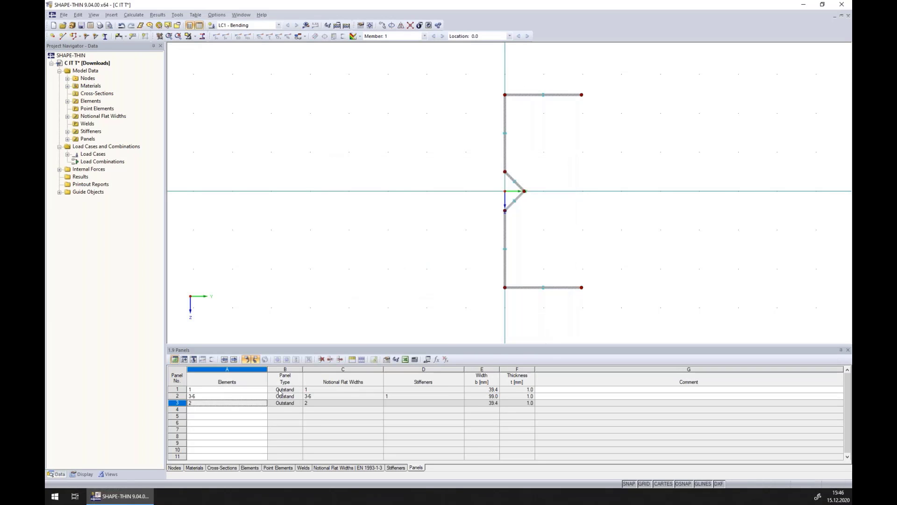
pyautogui.click(225, 389)
pyautogui.click(224, 396)
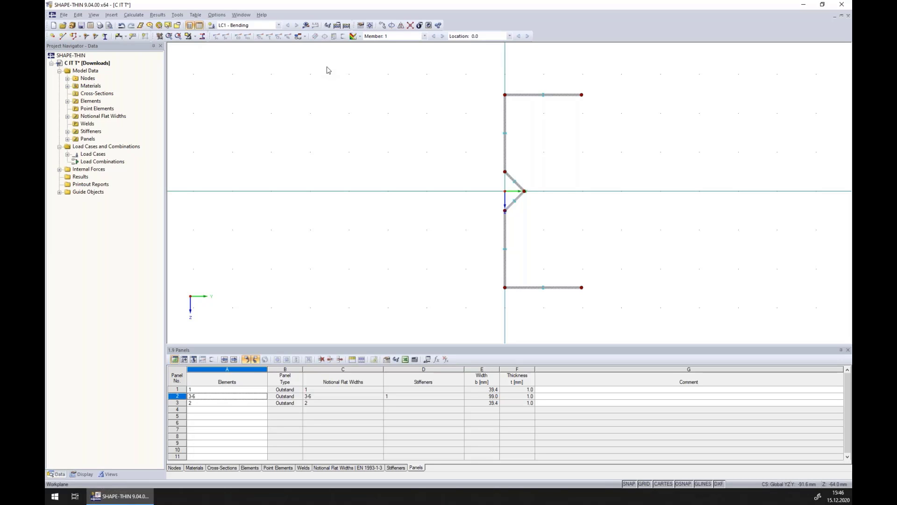
# - Calculate the stiffened section and view the stress utilization ratio on the gross section for LC1 - Bending
pyautogui.click(305, 25)
pyautogui.click(433, 260)
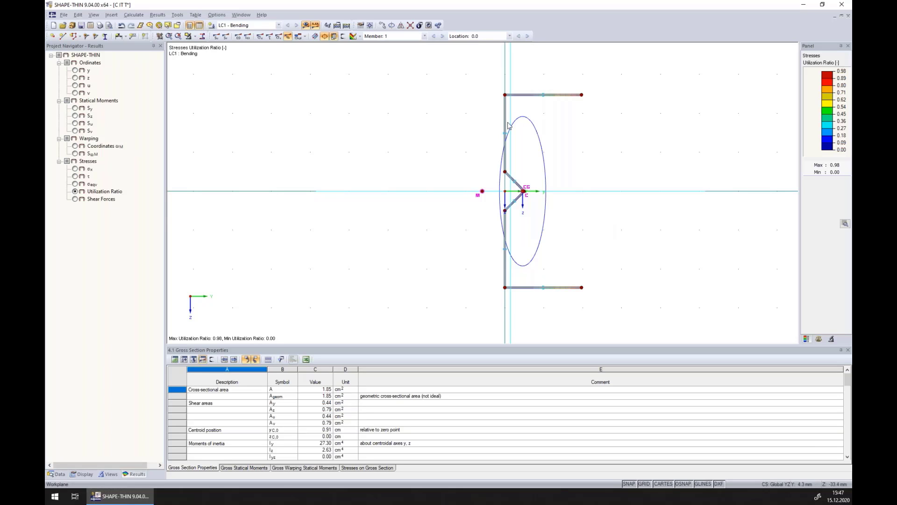
pyautogui.scroll(2, 497, 101)
pyautogui.moveTo(543, 284); pyautogui.dragTo(441, 250, button='middle')
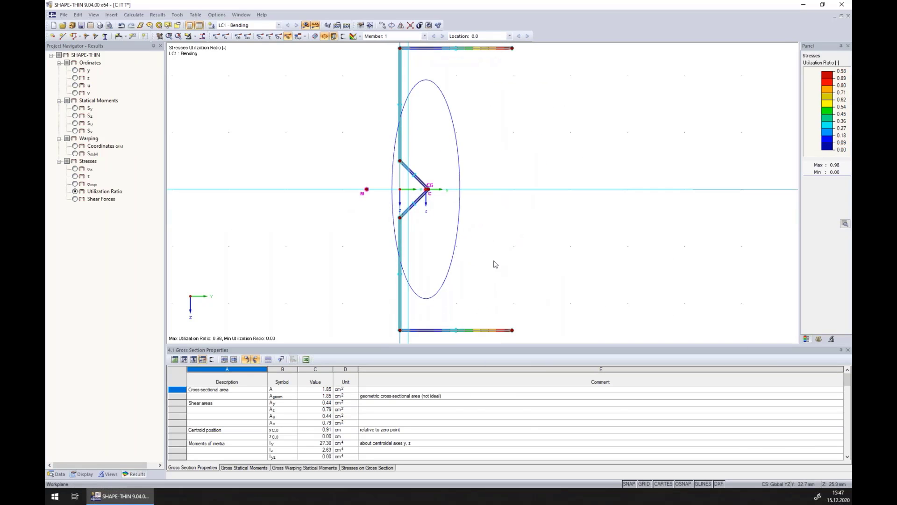
pyautogui.scroll(-1, 495, 265)
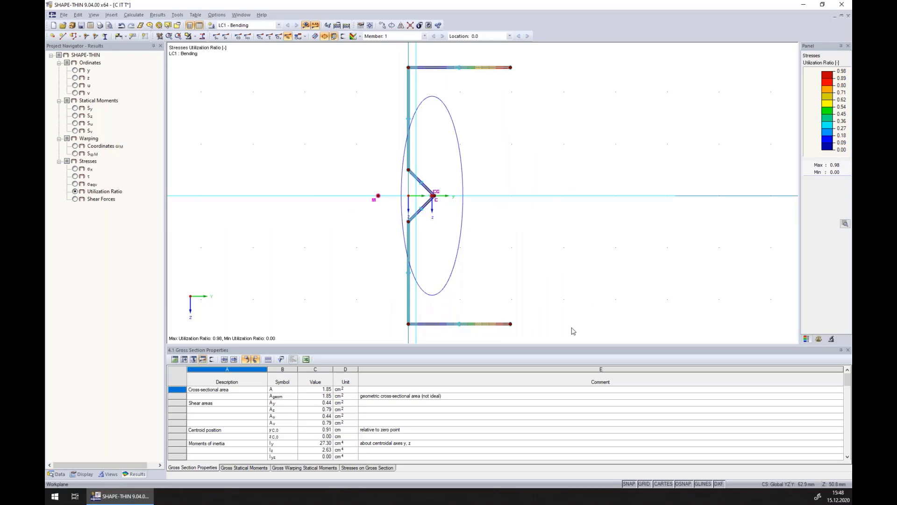
# - Show the effective section results, enlarge the results table and examine the effective widths according to EN 1993-1-3 for each c/t-part
pyautogui.click(212, 359)
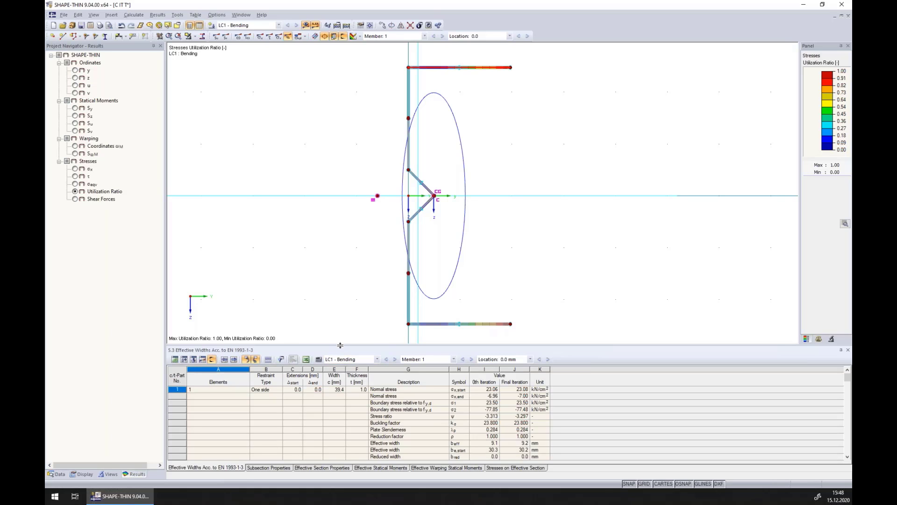
pyautogui.moveTo(342, 346); pyautogui.dragTo(342, 291)
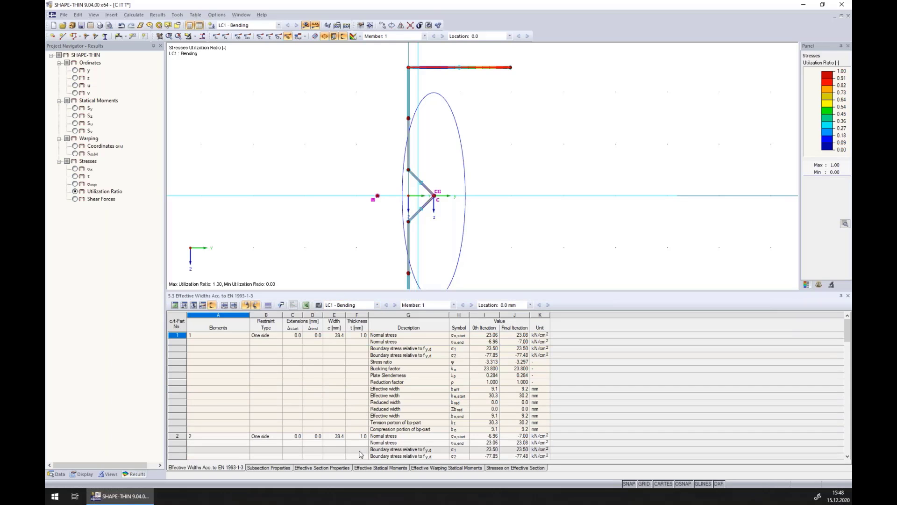
pyautogui.click(391, 370)
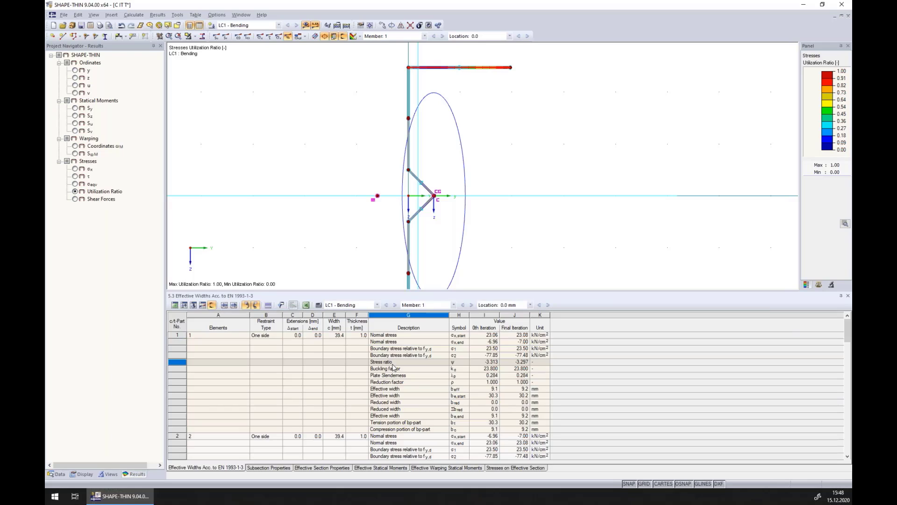
pyautogui.scroll(-3, 393, 368)
pyautogui.scroll(-1, 393, 367)
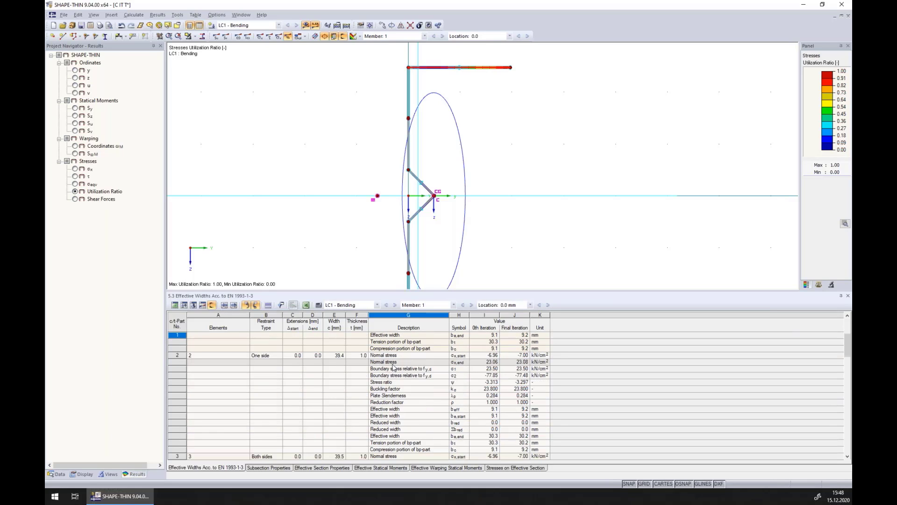
pyautogui.scroll(-2, 393, 368)
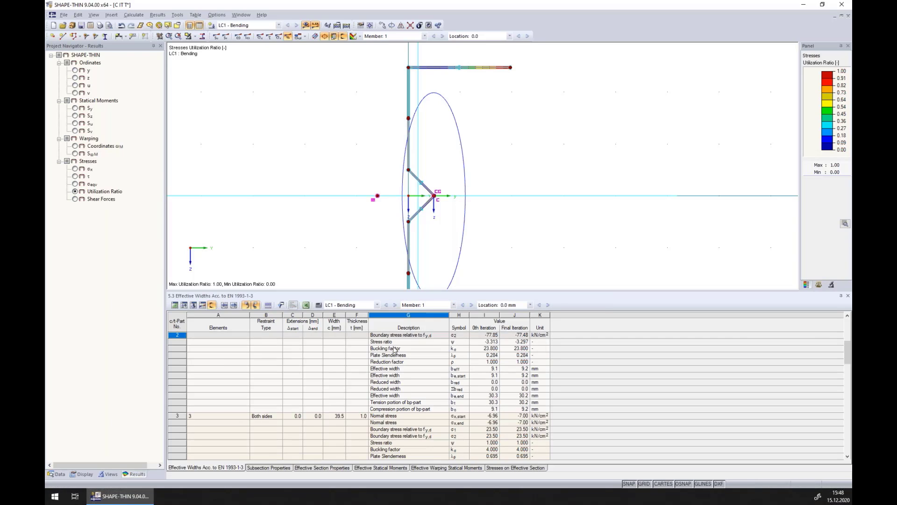
# - Examine the stiffener's subsection properties, including its displacement length, spring stiffness per unit length and elastic critical buckling stress
pyautogui.click(268, 467)
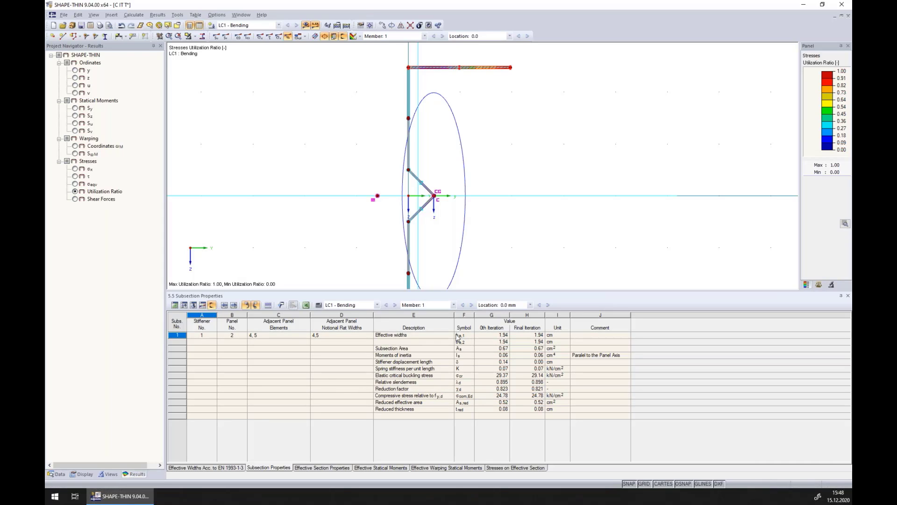
pyautogui.scroll(-2, 577, 124)
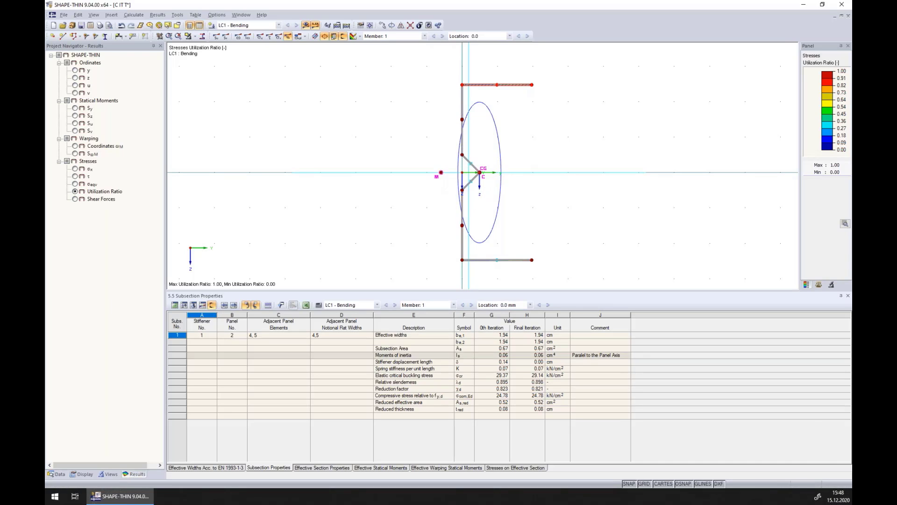
pyautogui.moveTo(410, 363); pyautogui.dragTo(531, 369)
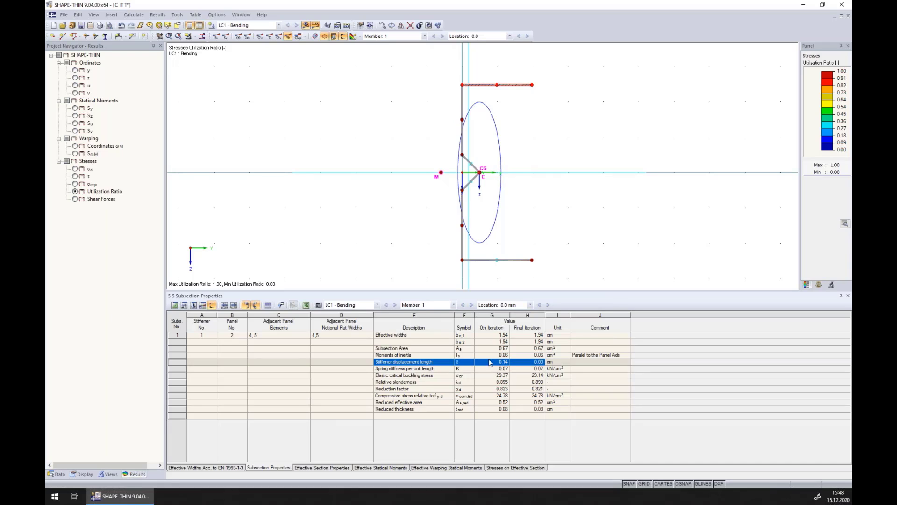
pyautogui.click(503, 369)
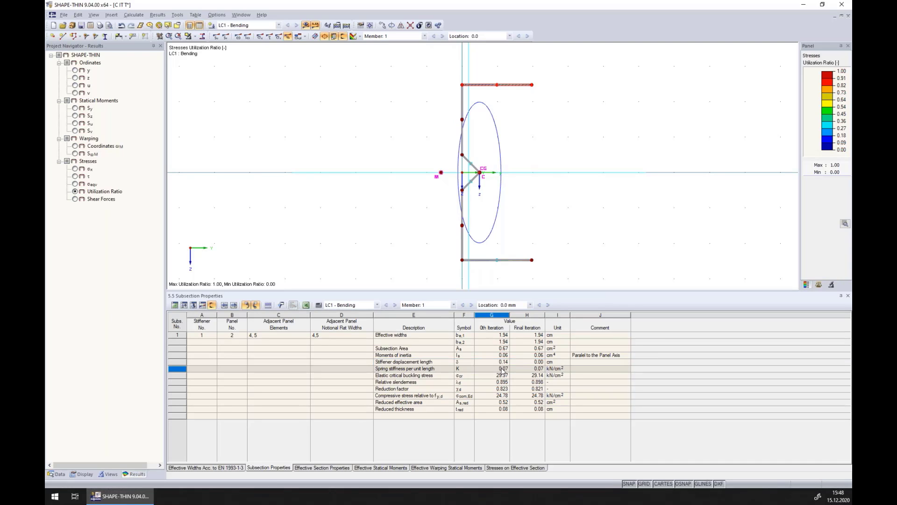
pyautogui.moveTo(414, 376); pyautogui.dragTo(491, 377)
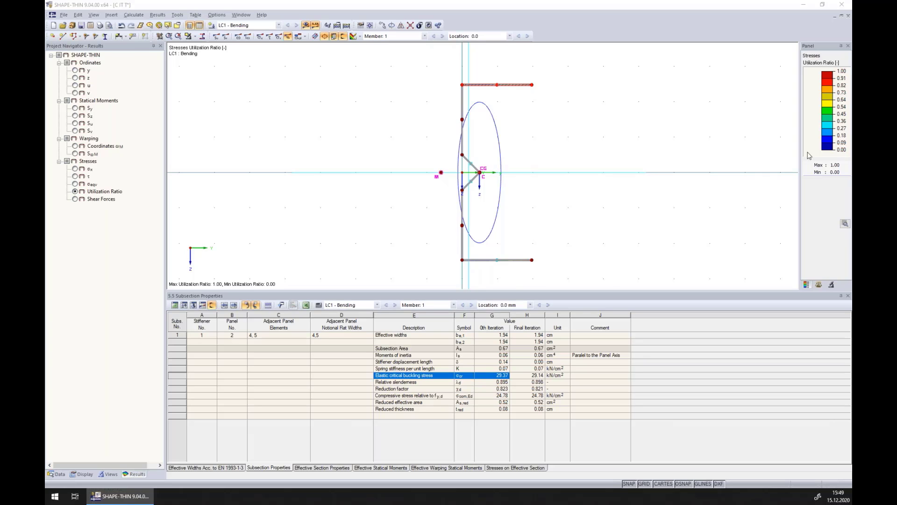
# - Switch to the RFEM model C IT T_1_3 and maximize its window
pyautogui.moveTo(807, 154); pyautogui.dragTo(498, 197)
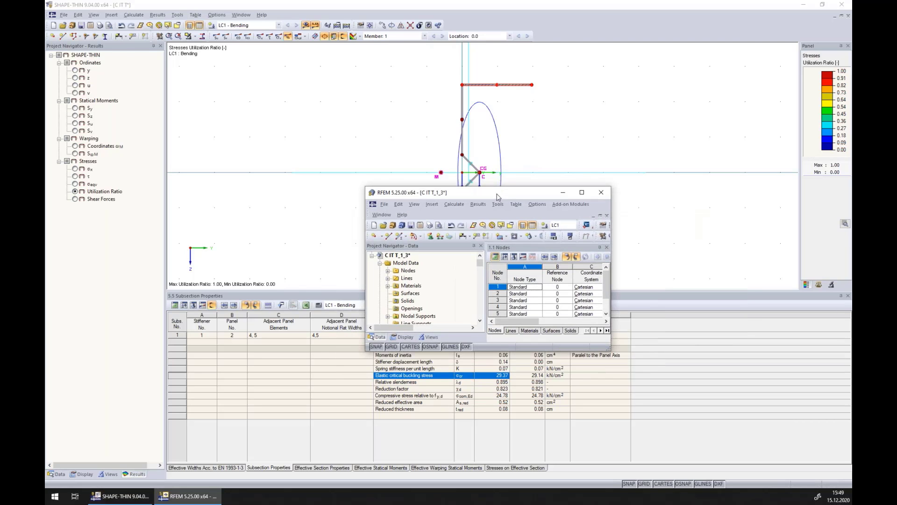
pyautogui.doubleClick(498, 197)
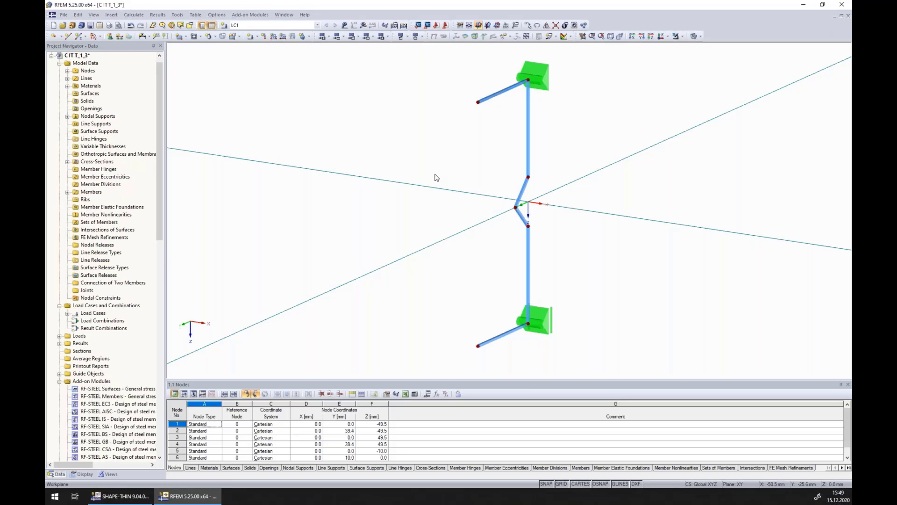
# - Display the LC1 loads on the frame model and examine the unit load at the web stiffener
pyautogui.click(345, 24)
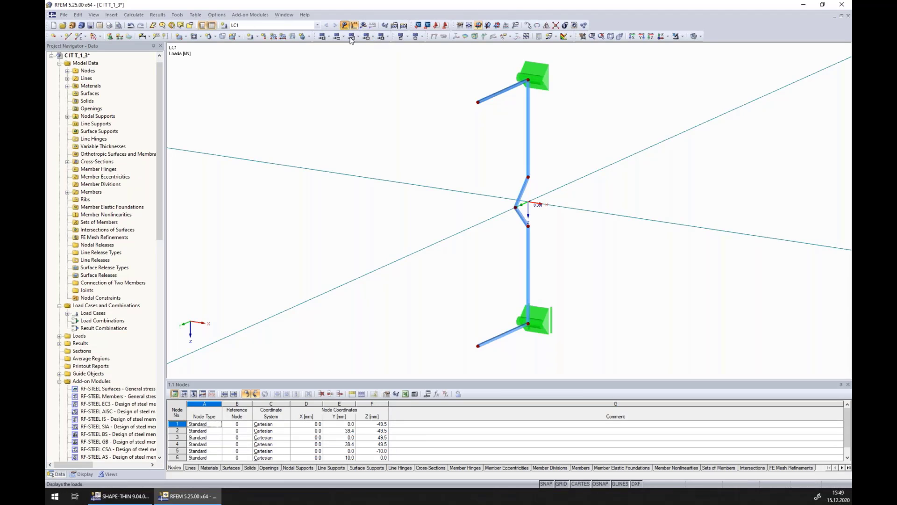
pyautogui.keyDown('ctrl'); pyautogui.moveTo(473, 278); pyautogui.dragTo(601, 289, button='middle'); pyautogui.keyUp('ctrl')
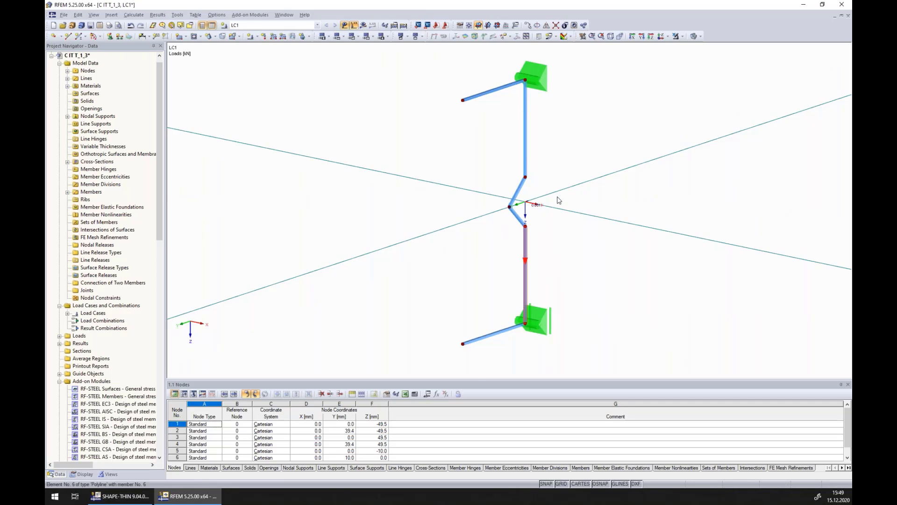
pyautogui.scroll(3, 558, 201)
pyautogui.scroll(3, 479, 219)
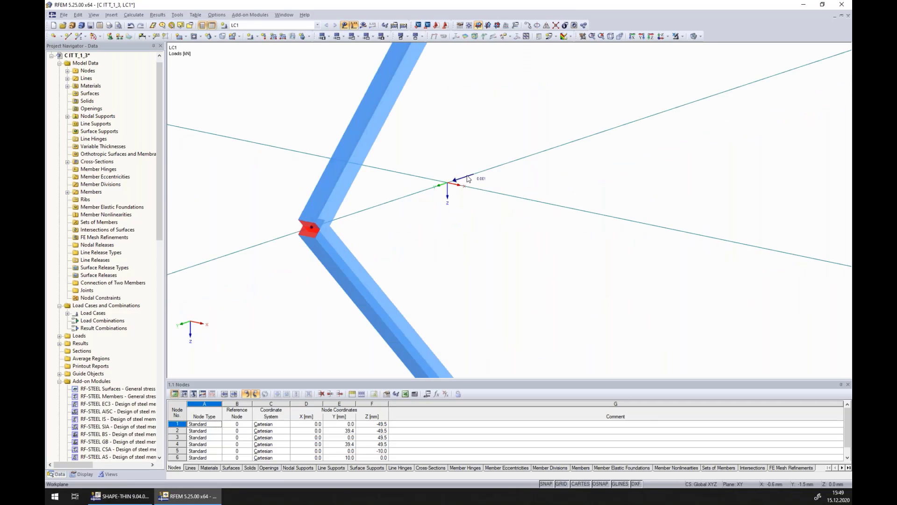
pyautogui.scroll(-4, 479, 187)
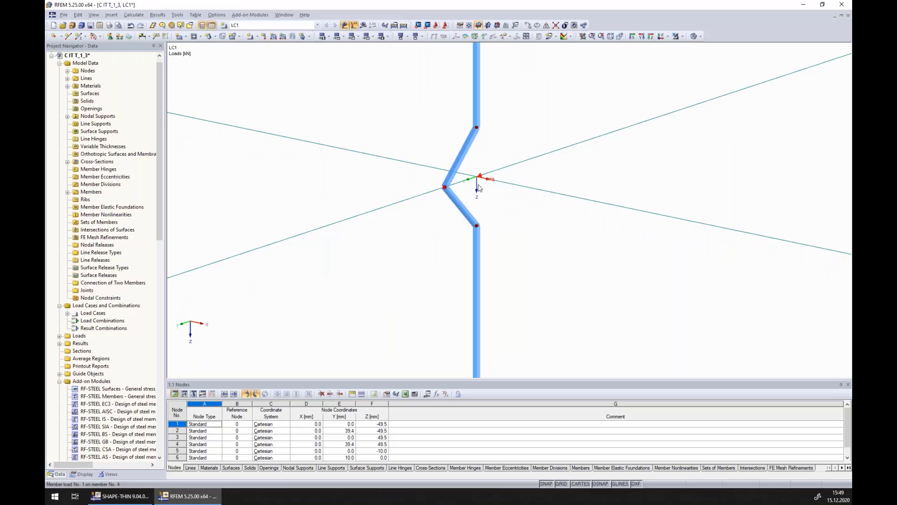
# - Display the global deformations u for LC1 and examine the deformed shape of the whole section
pyautogui.click(372, 24)
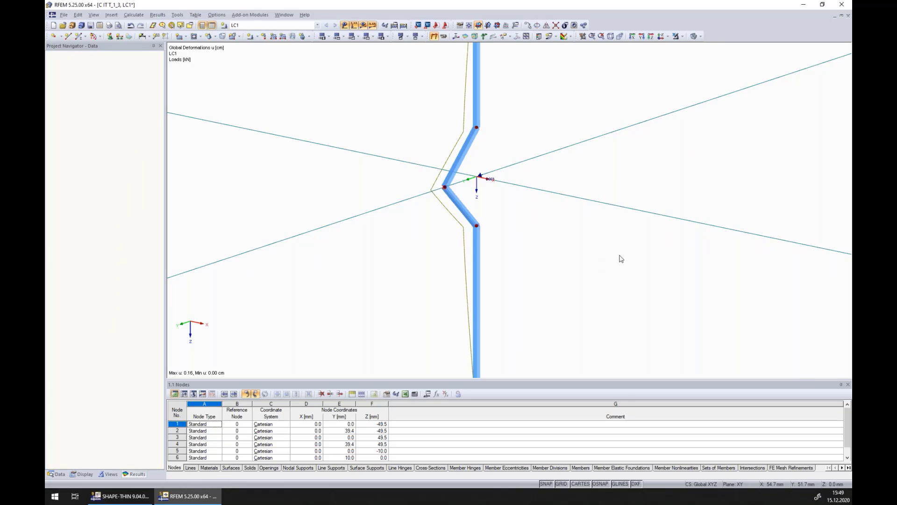
pyautogui.scroll(-6, 622, 265)
pyautogui.scroll(1, 626, 269)
pyautogui.keyDown('ctrl'); pyautogui.moveTo(633, 274); pyautogui.dragTo(574, 255, button='middle'); pyautogui.keyUp('ctrl')
pyautogui.scroll(3, 574, 254)
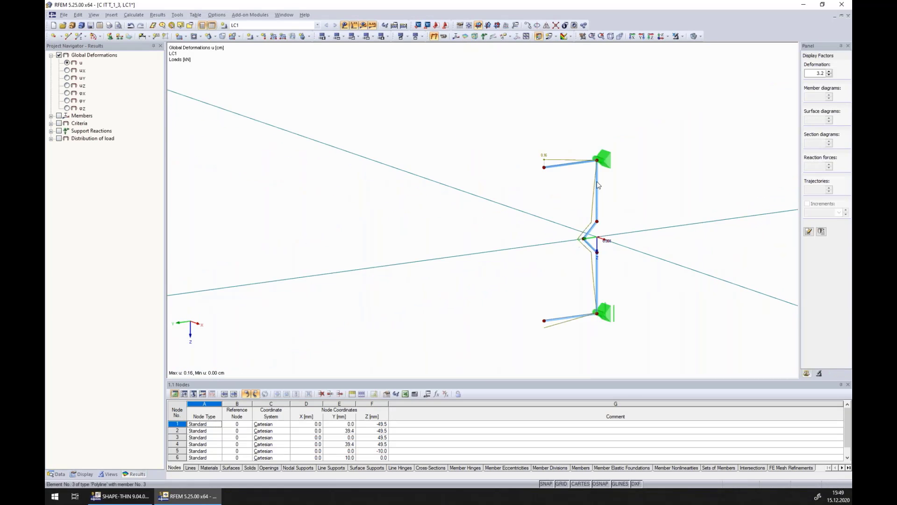
# - Show the u-Y deformation component and examine the horizontal displacement at the tip of the web stiffener
pyautogui.click(67, 78)
pyautogui.scroll(2, 608, 249)
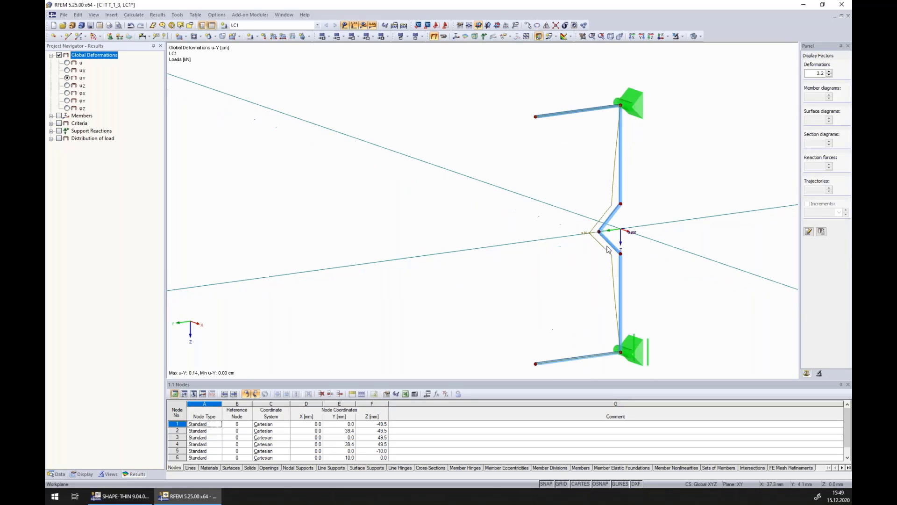
pyautogui.scroll(1, 607, 249)
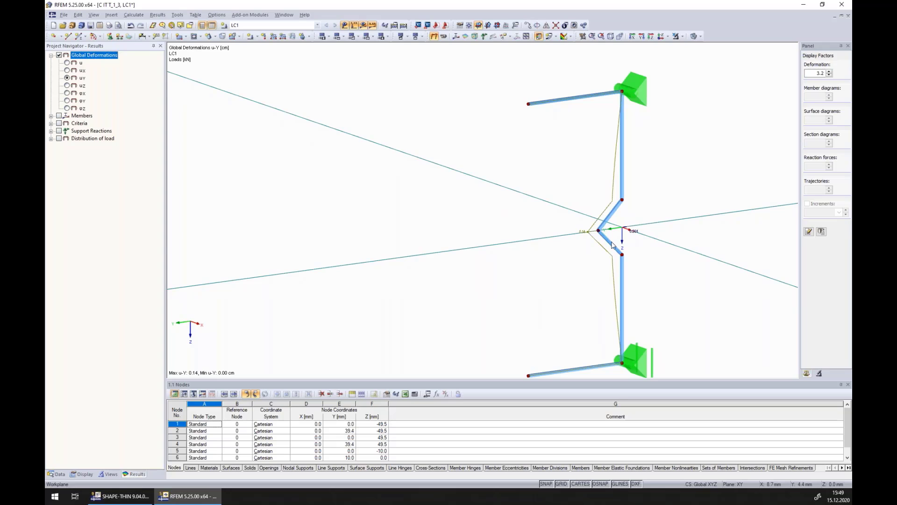
pyautogui.scroll(6, 638, 231)
pyautogui.scroll(-3, 439, 234)
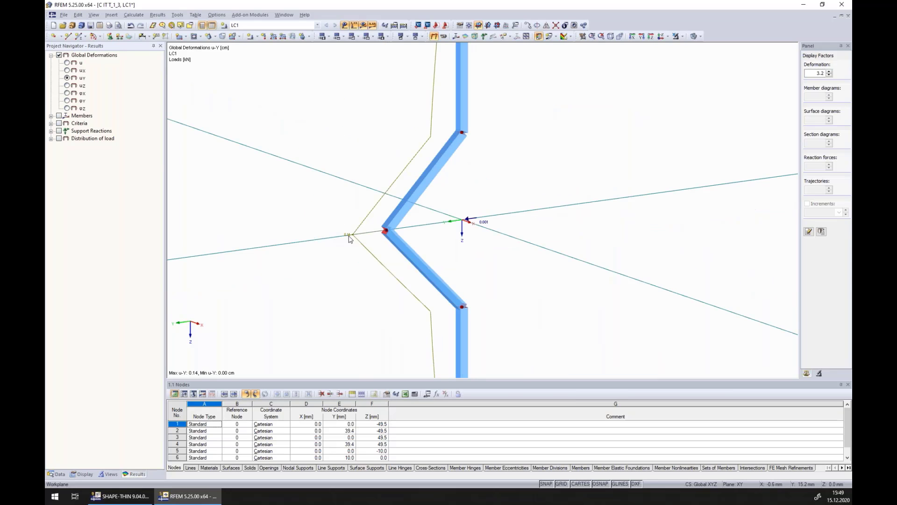
pyautogui.scroll(1, 348, 238)
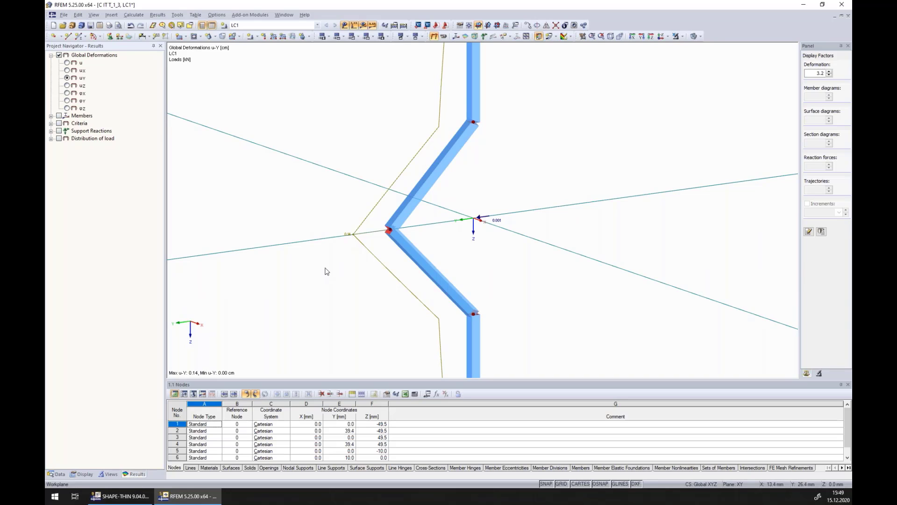
# - Switch back to SHAPE-THIN and compare the stiffener displacement length, spring stiffness and elastic critical buckling stress in the subsection properties
pyautogui.click(137, 498)
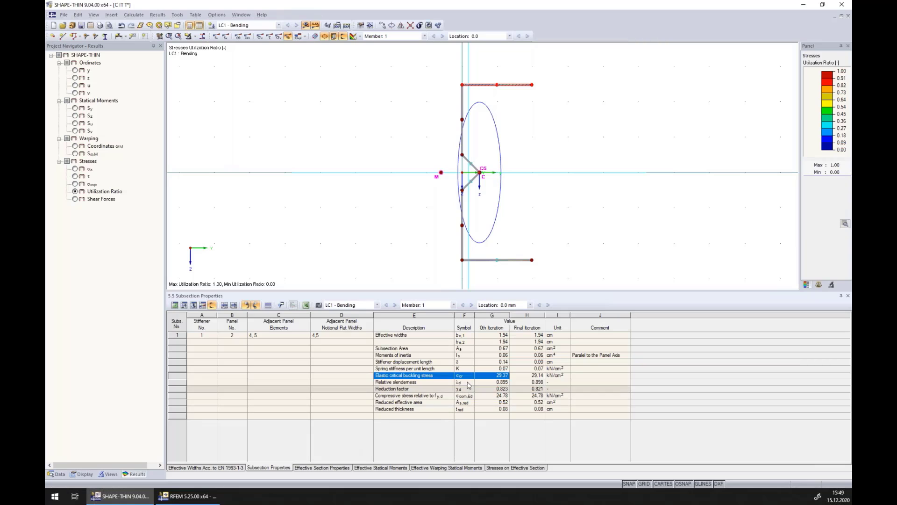
pyautogui.click(486, 364)
pyautogui.moveTo(496, 363); pyautogui.dragTo(497, 381)
pyautogui.click(411, 377)
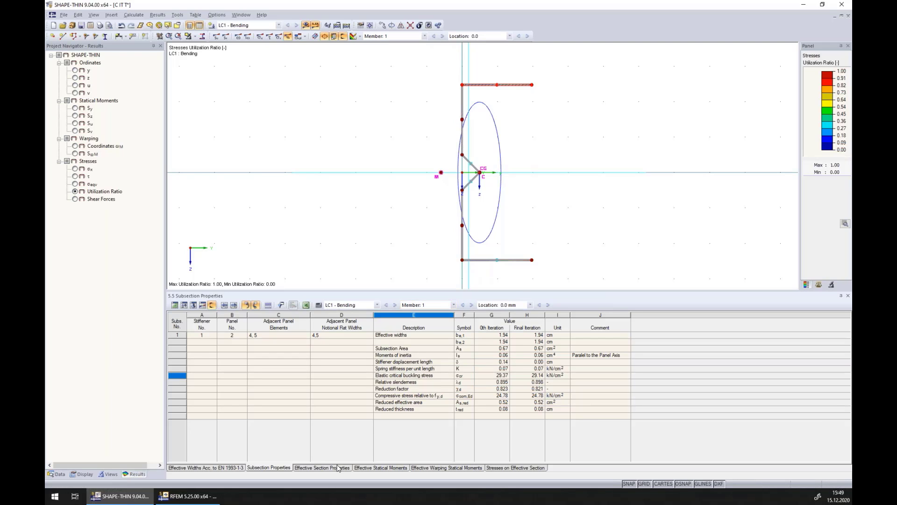
# - Examine the effective section properties, including area and moments of inertia, alongside the utilization ratio on the web and stiffener
pyautogui.click(322, 468)
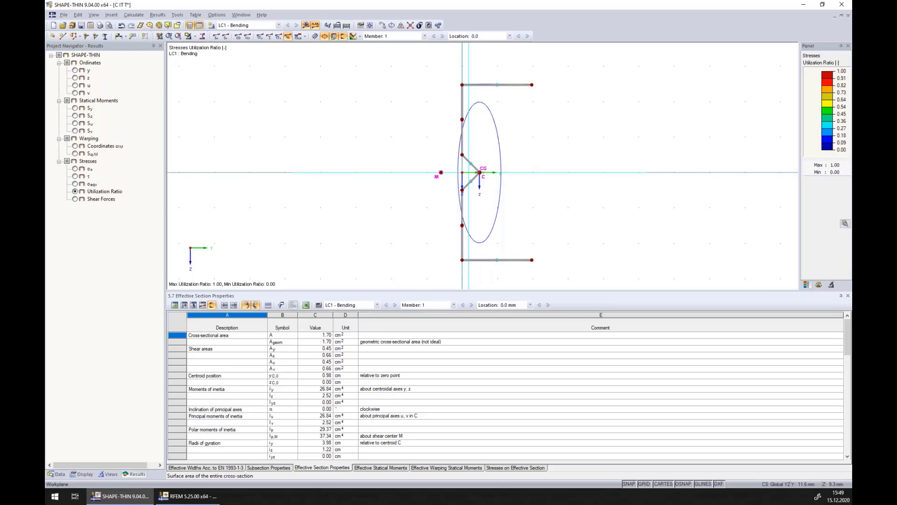
pyautogui.click(315, 336)
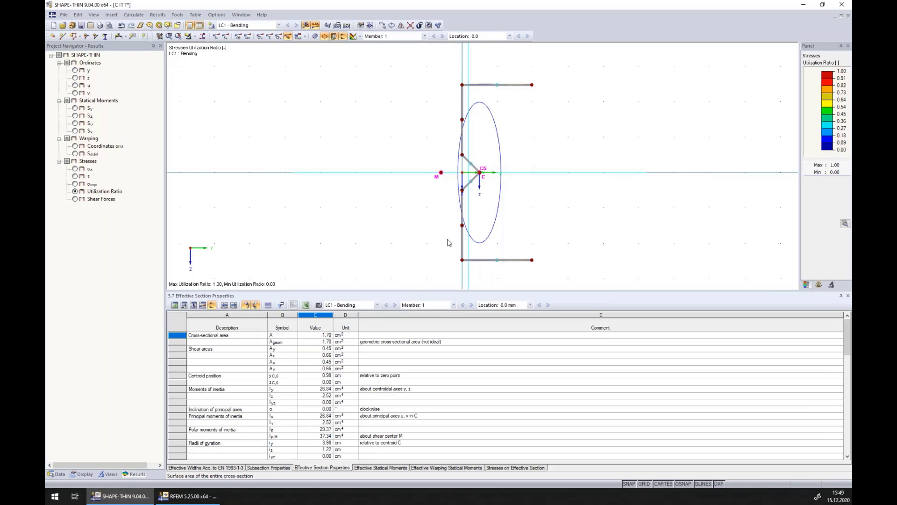
pyautogui.scroll(4, 450, 239)
pyautogui.scroll(6, 563, 213)
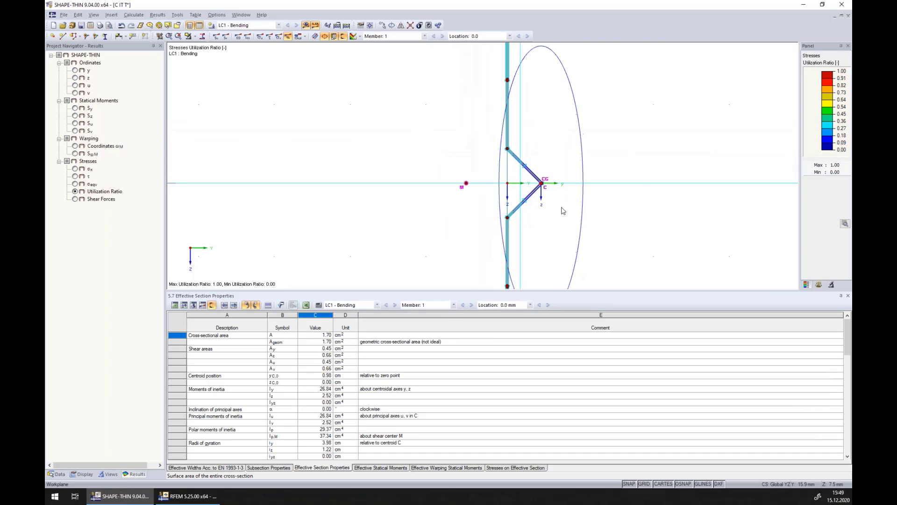
pyautogui.scroll(-2, 494, 66)
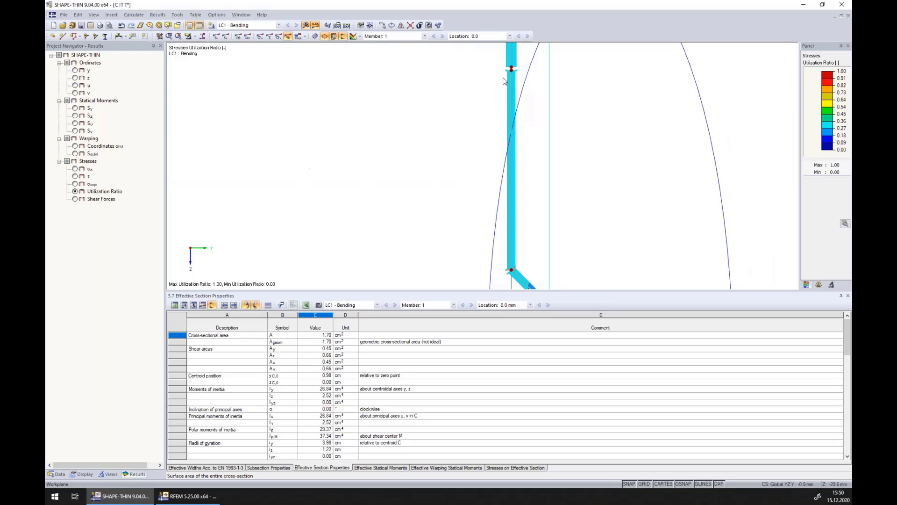
pyautogui.scroll(-3, 513, 77)
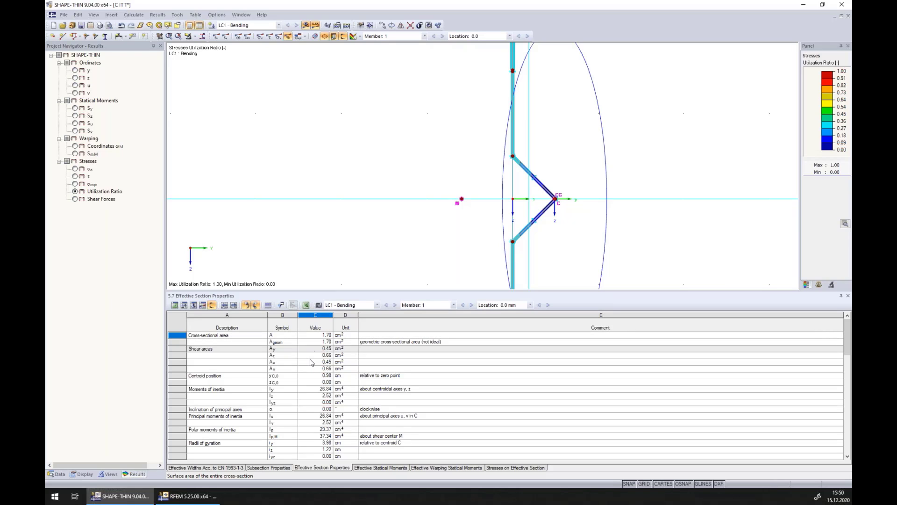
pyautogui.click(261, 397)
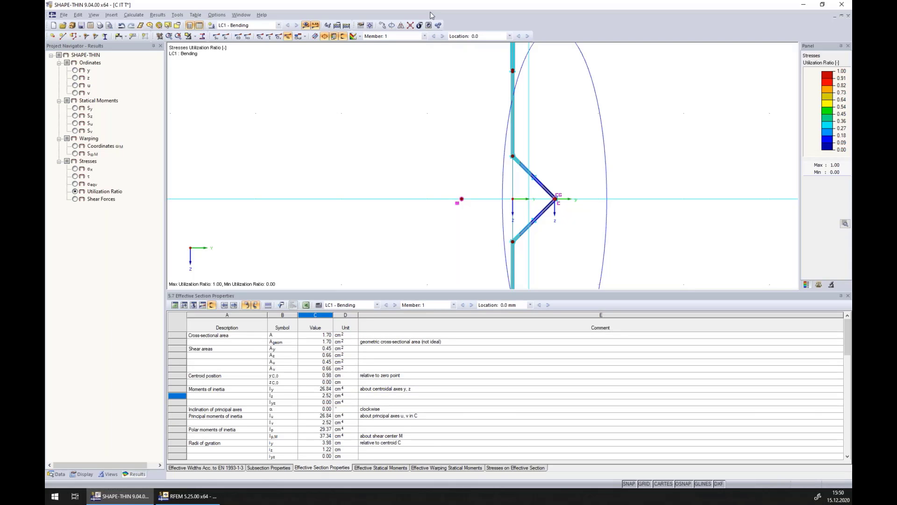
pyautogui.scroll(-4, 487, 245)
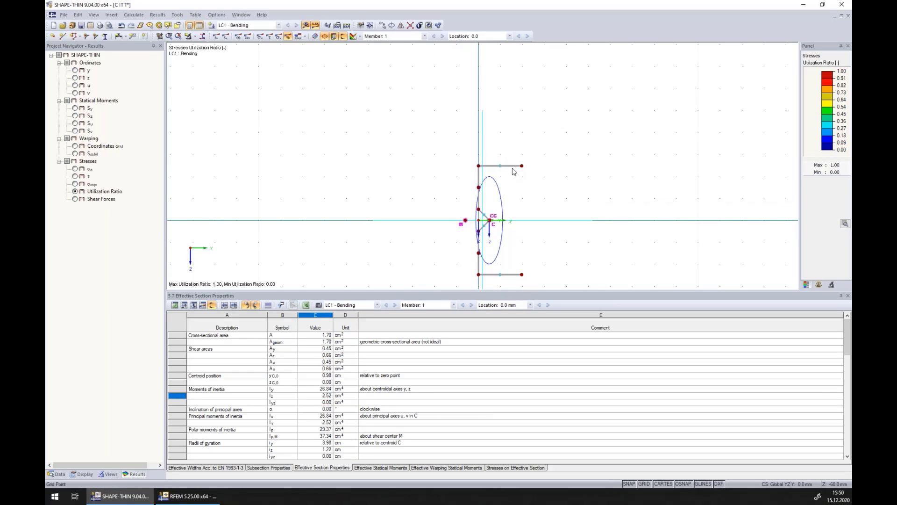
pyautogui.click(75, 192)
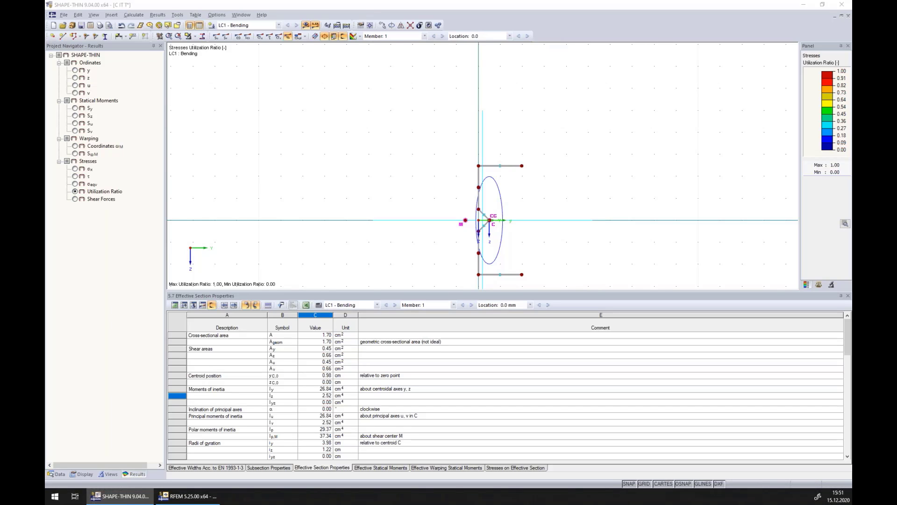
# - Launch another RFEM instance and create a new 3D model named cold in the Downloads project
pyautogui.doubleClick(603, 99)
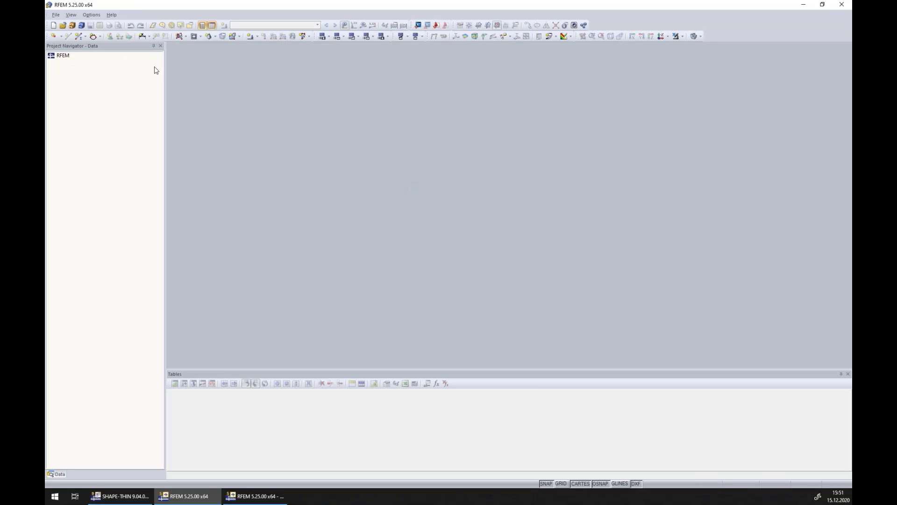
pyautogui.click(56, 14)
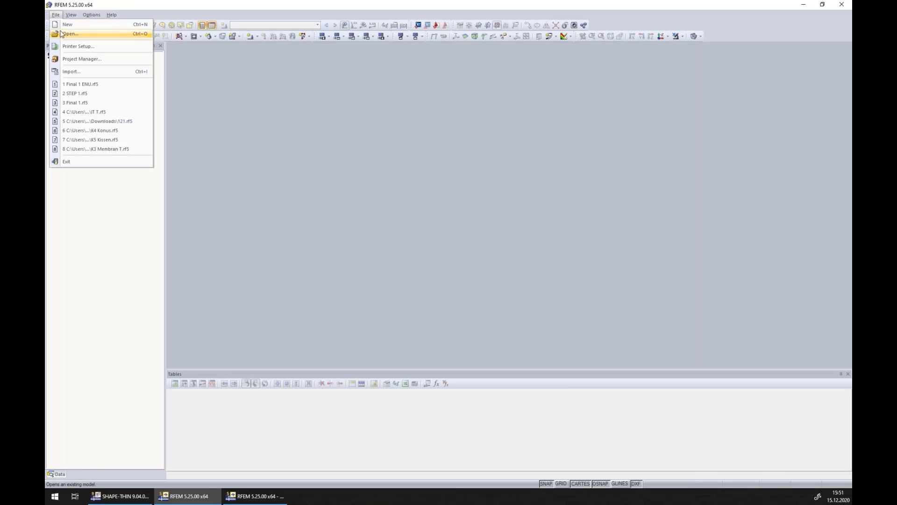
pyautogui.click(64, 25)
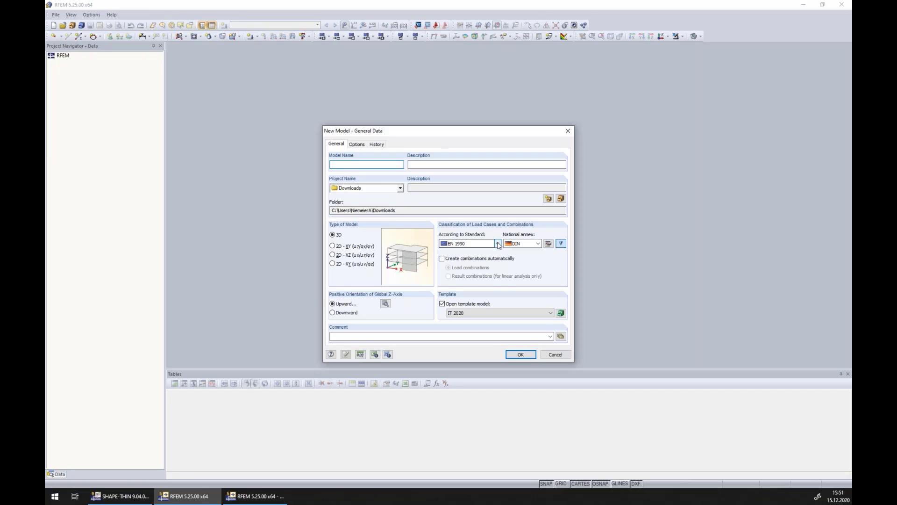
pyautogui.write('cold')
pyautogui.press('Return')
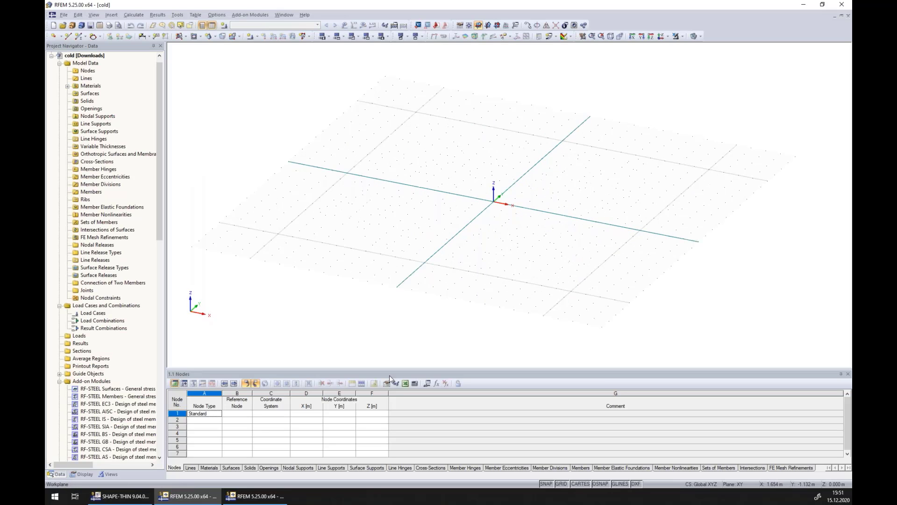
# - Return to SHAPE-THIN and save the calculated section to the desktop as C IT T.du9
pyautogui.click(118, 497)
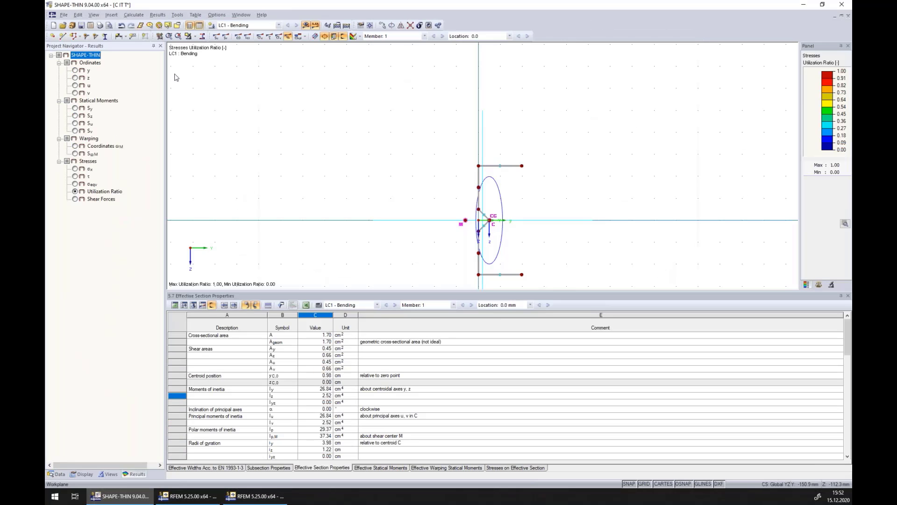
pyautogui.click(63, 14)
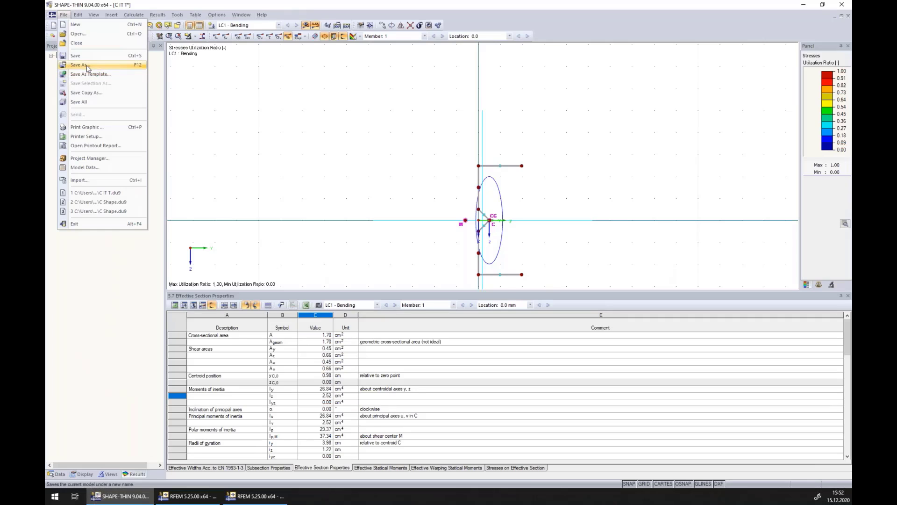
pyautogui.click(79, 65)
pyautogui.click(461, 290)
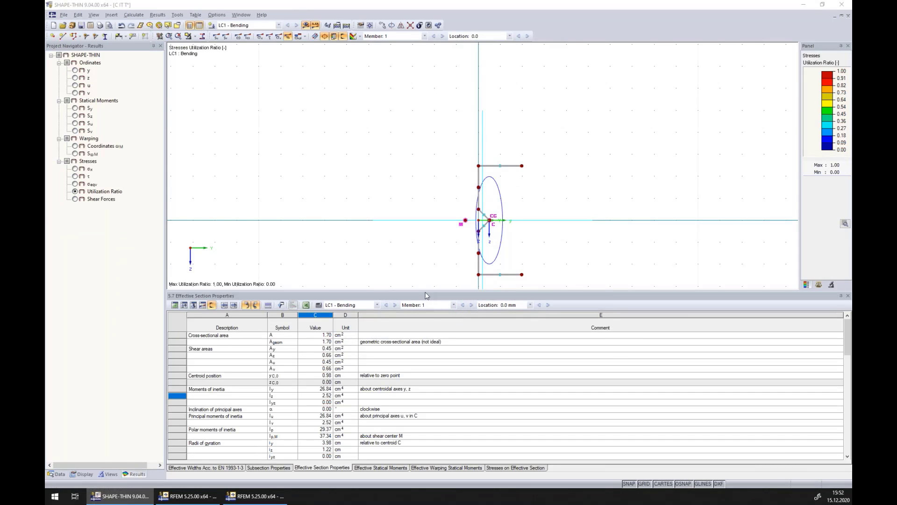
pyautogui.click(303, 190)
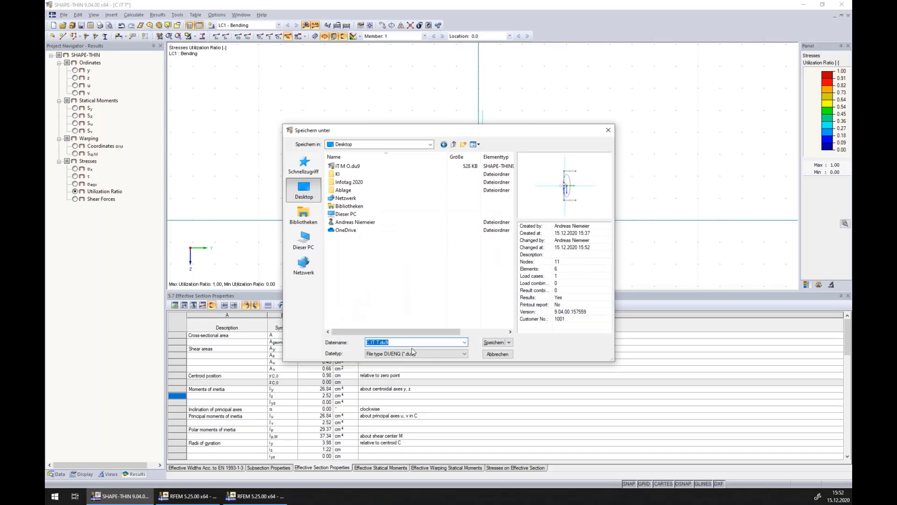
pyautogui.click(495, 342)
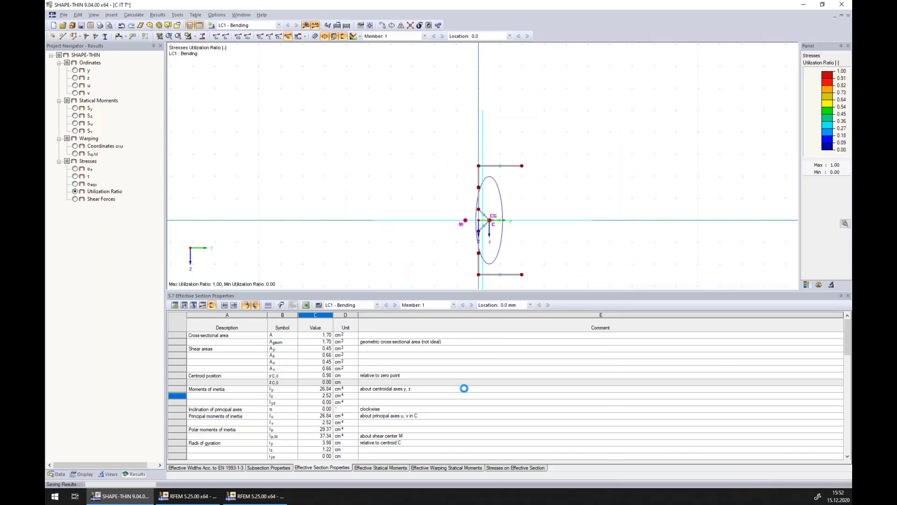
# - Switch to the RFEM model cold and import the SHAPE-THIN section C IT T.du9 from the desktop as a new member's start cross-section
pyautogui.click(189, 496)
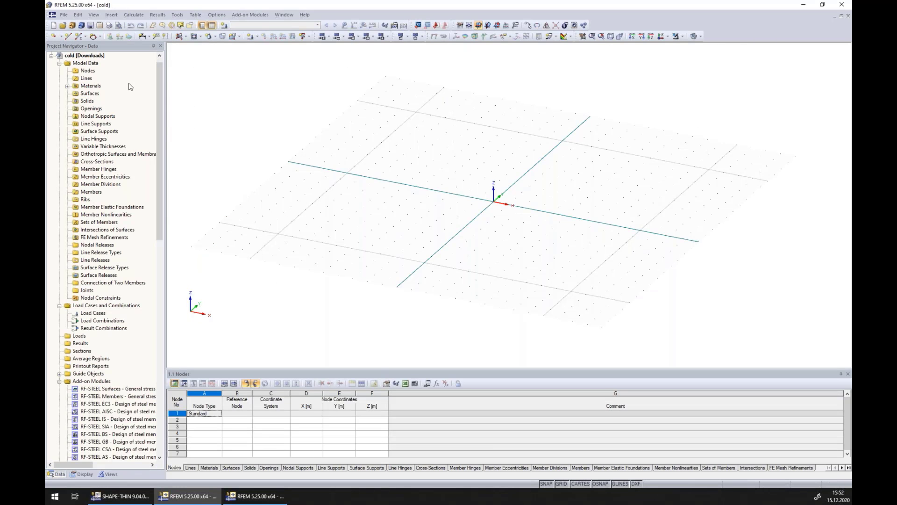
pyautogui.click(80, 36)
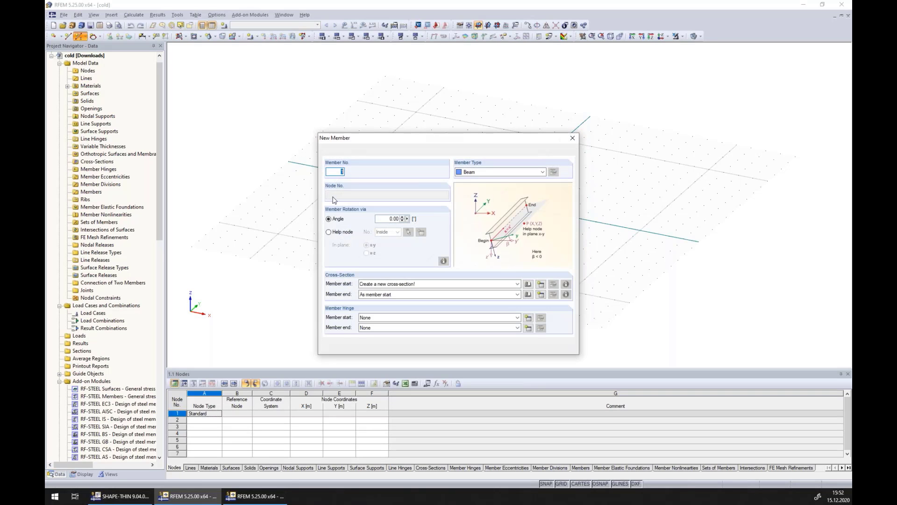
pyautogui.click(528, 284)
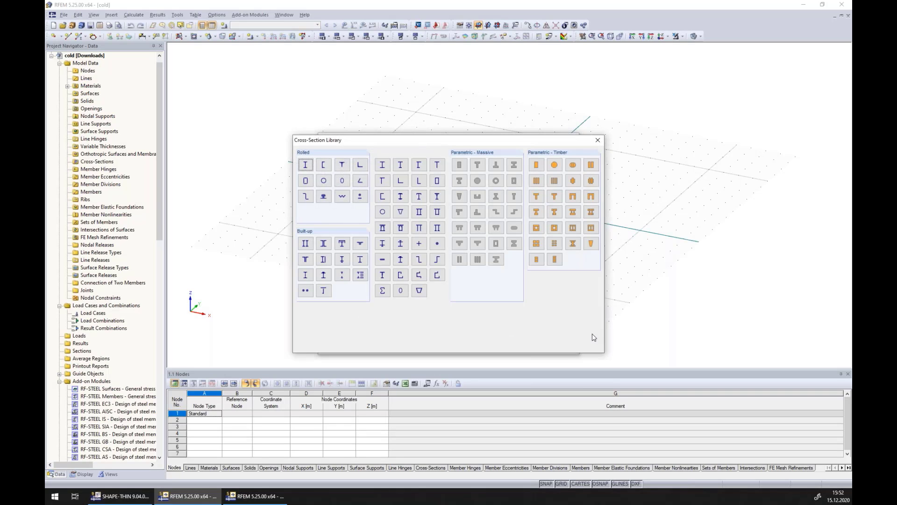
pyautogui.click(537, 321)
pyautogui.click(537, 323)
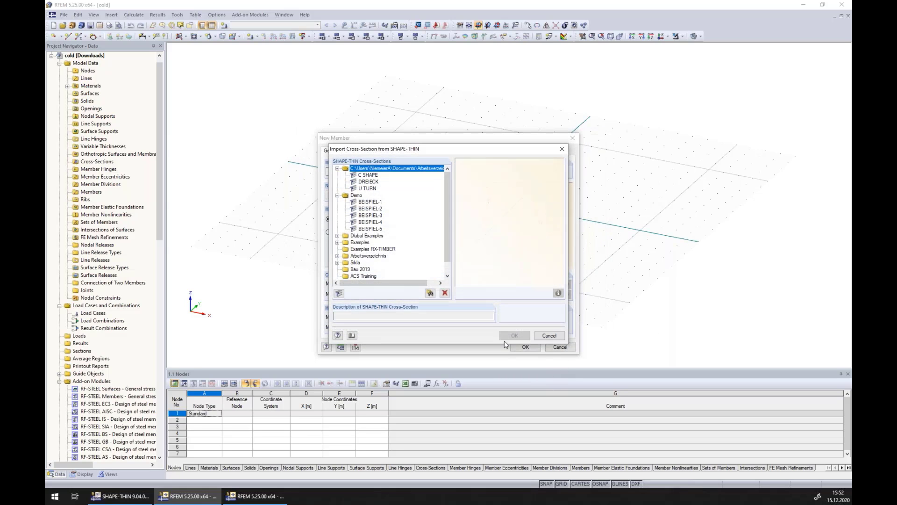
pyautogui.click(430, 292)
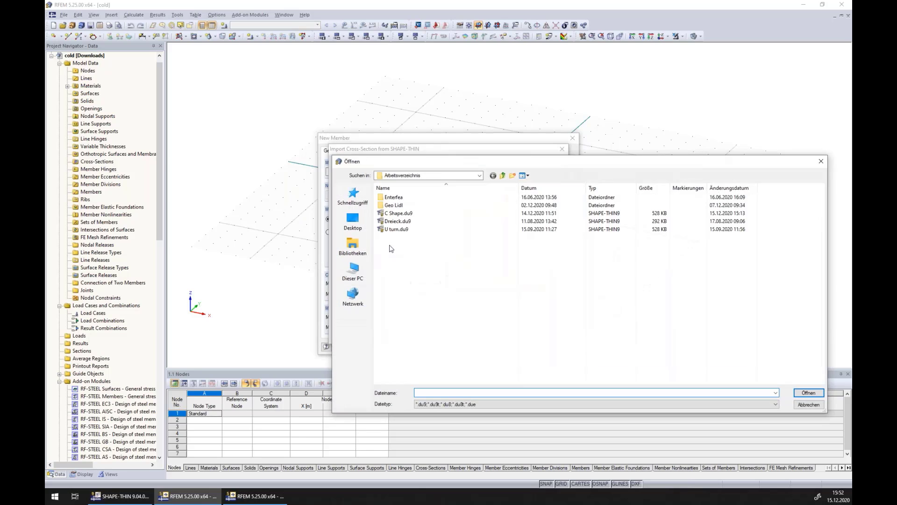
pyautogui.click(363, 227)
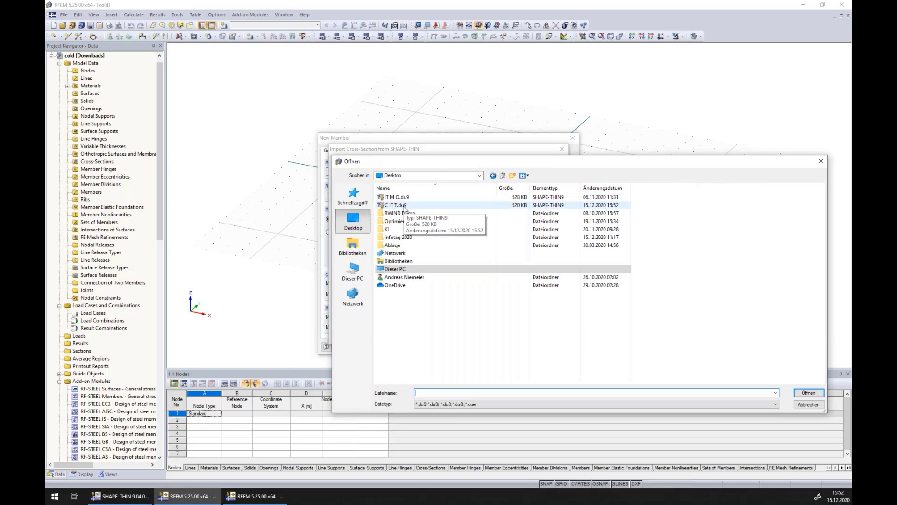
pyautogui.click(405, 206)
pyautogui.click(808, 392)
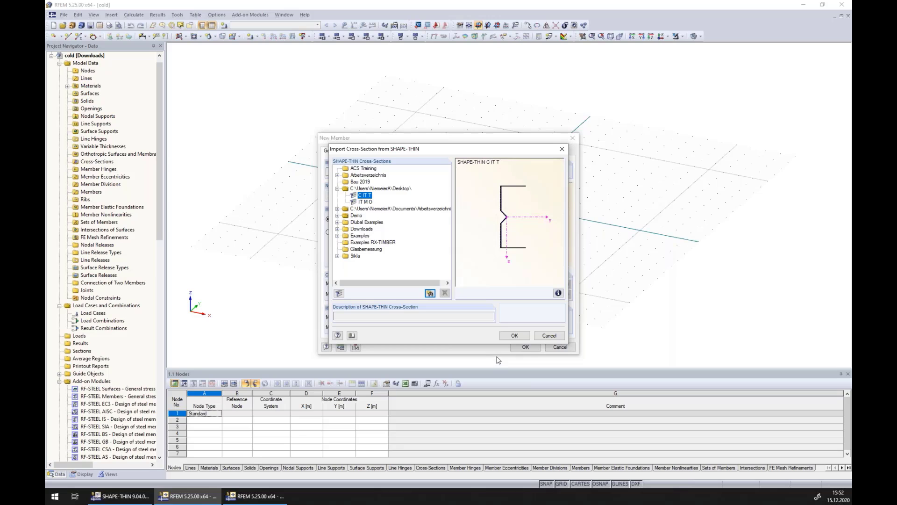
pyautogui.click(514, 335)
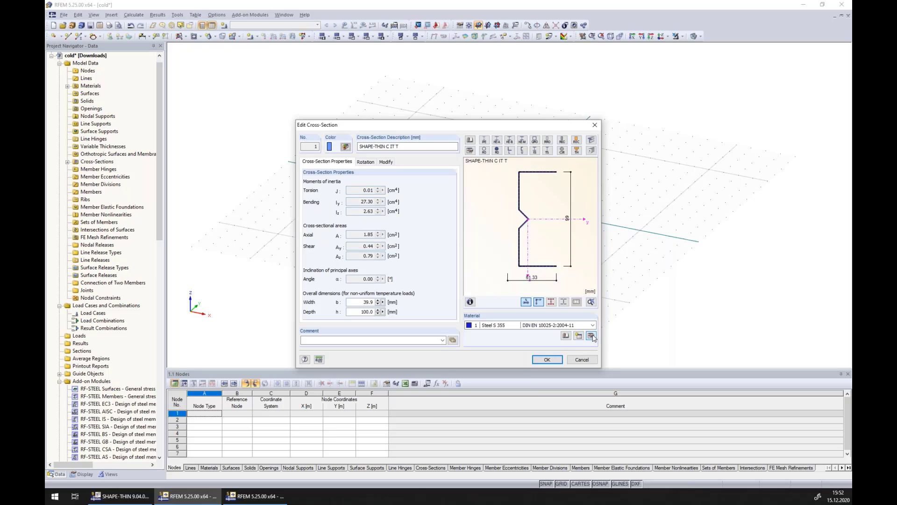
# - Change the cross-section's material to Steel S 235 from the EN standard group, EN 10025-2:2004-11
pyautogui.click(592, 335)
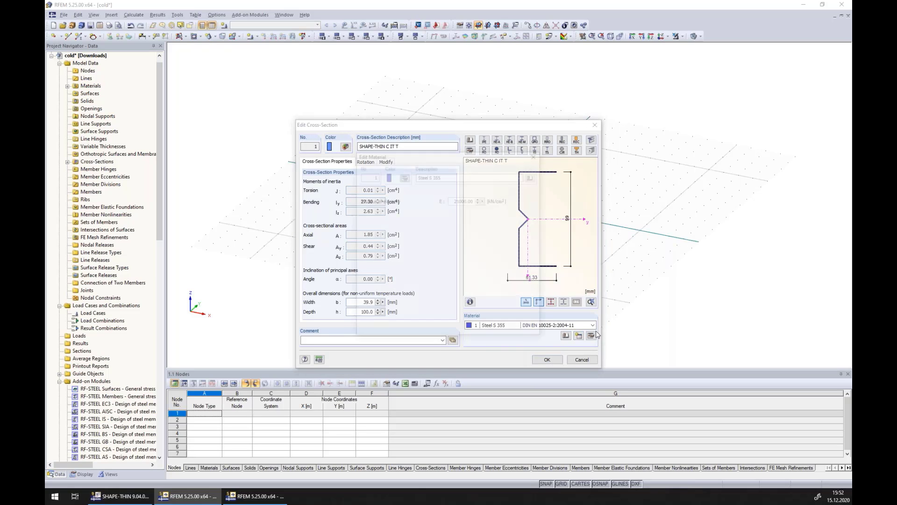
pyautogui.click(532, 176)
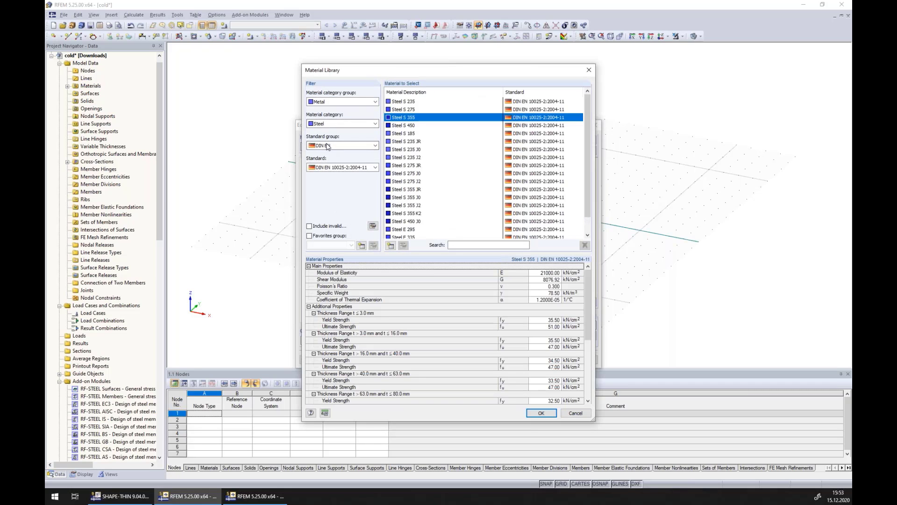
pyautogui.click(329, 146)
pyautogui.click(334, 179)
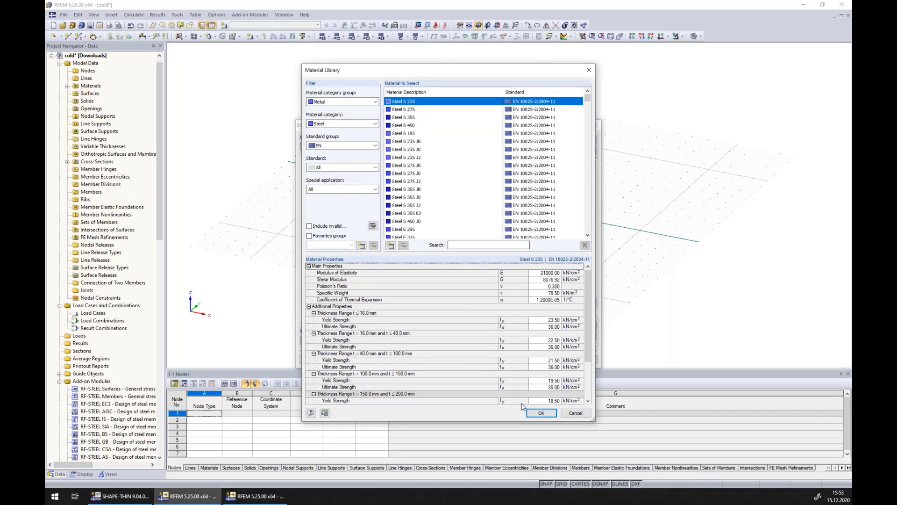
pyautogui.click(541, 413)
pyautogui.click(489, 330)
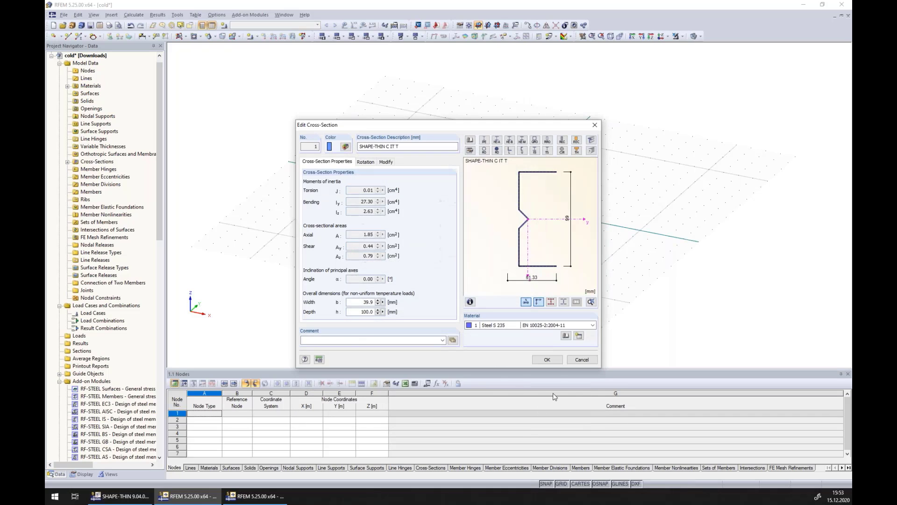
pyautogui.click(554, 359)
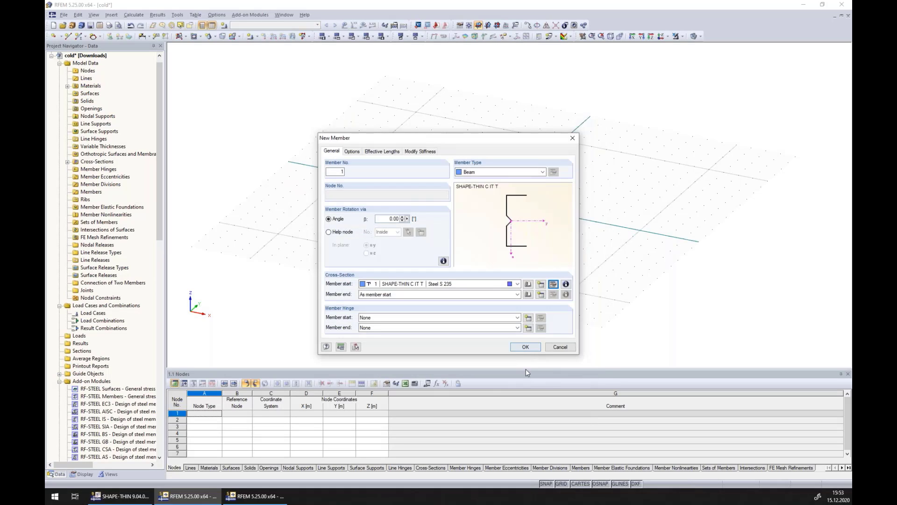
# - Place the beam member along the X axis from the origin to X = 2.000 m
pyautogui.press('Return')
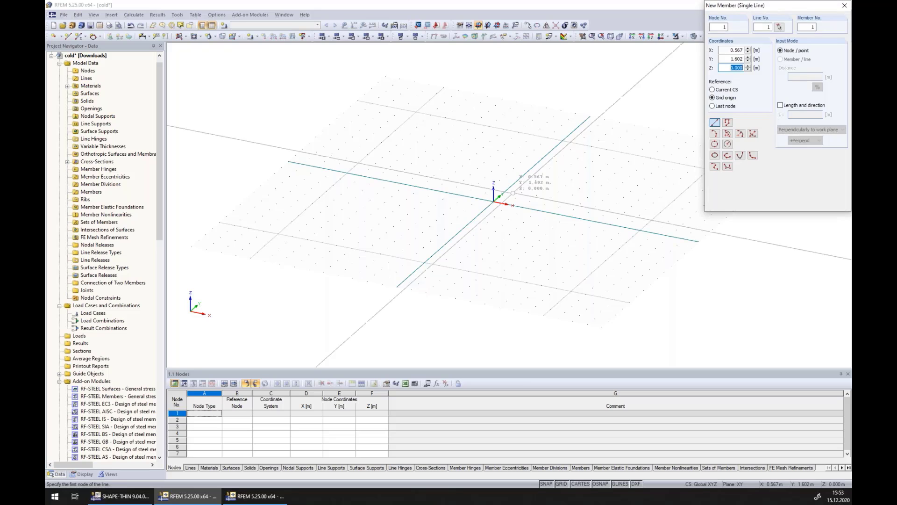
pyautogui.scroll(3, 490, 205)
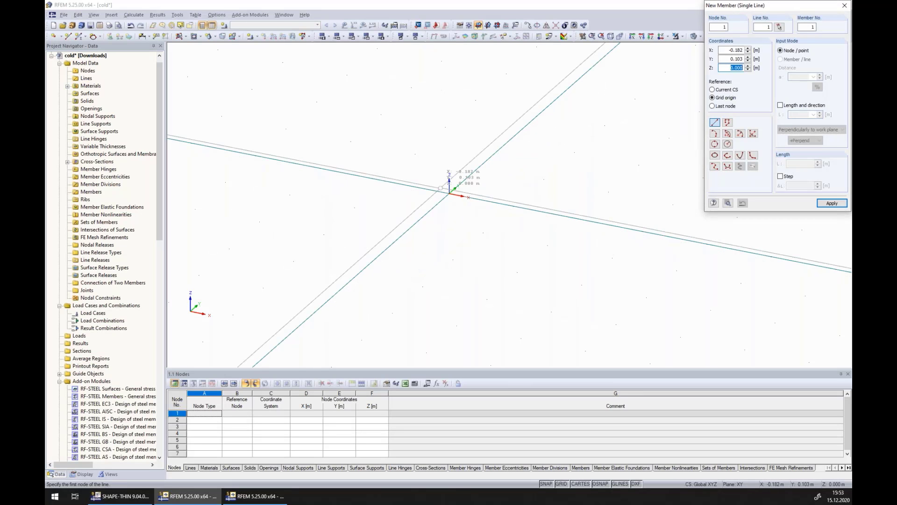
pyautogui.click(450, 193)
pyautogui.click(449, 194)
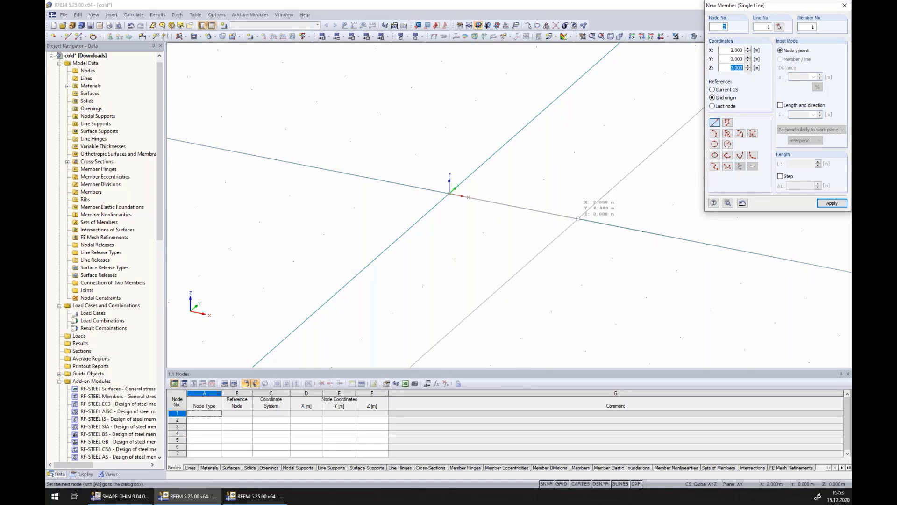
pyautogui.click(578, 219)
pyautogui.press('Escape')
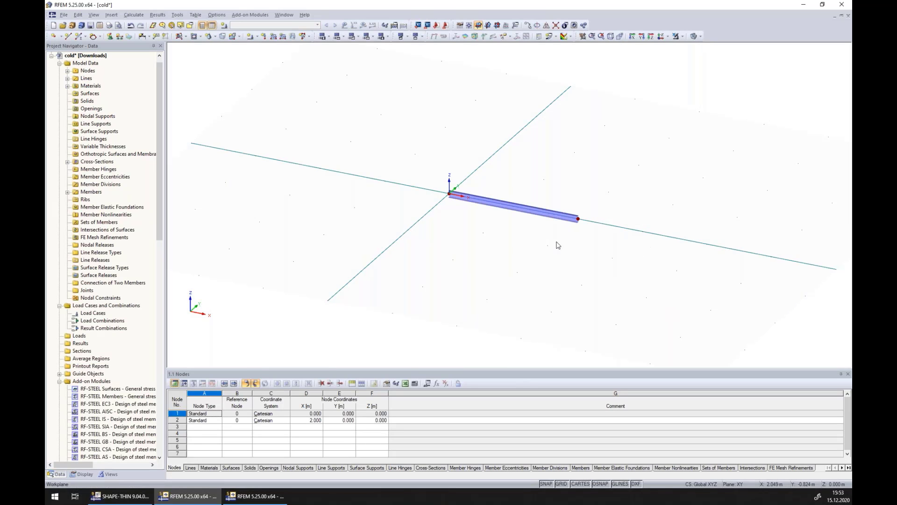
# - Define a nodal support fixed in all displacements and in φX but free about φY and φZ, and assign it to both member ends
pyautogui.click(110, 36)
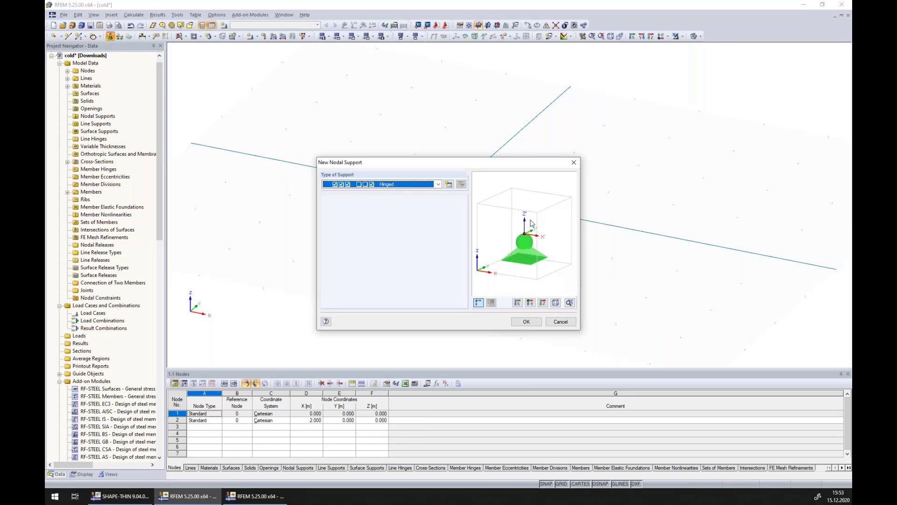
pyautogui.click(449, 184)
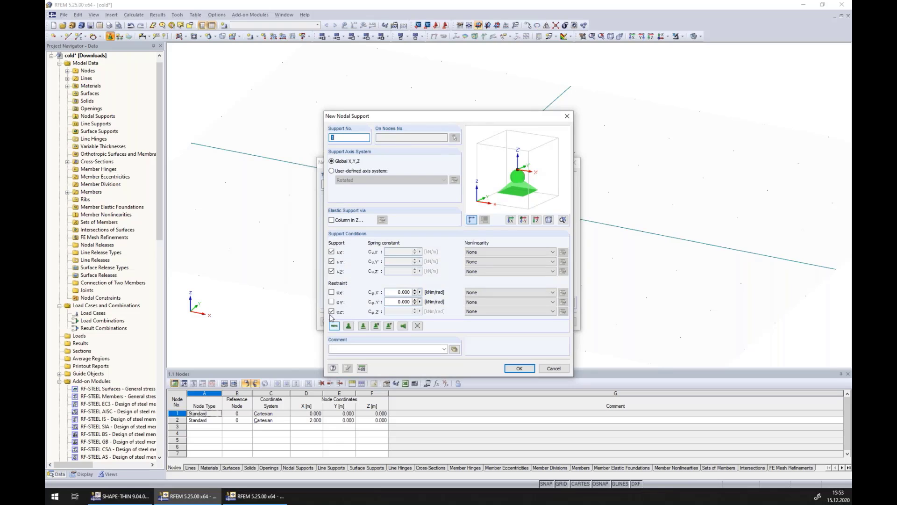
pyautogui.click(332, 292)
pyautogui.click(332, 311)
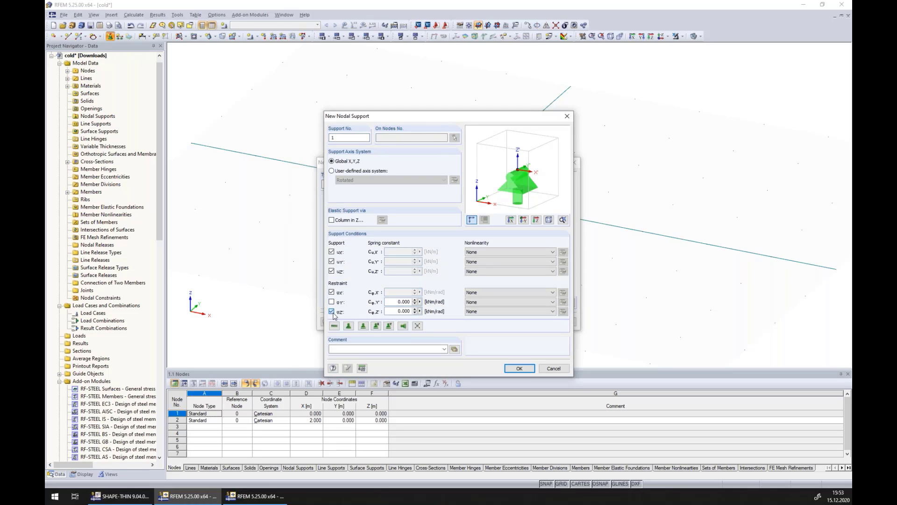
pyautogui.click(519, 369)
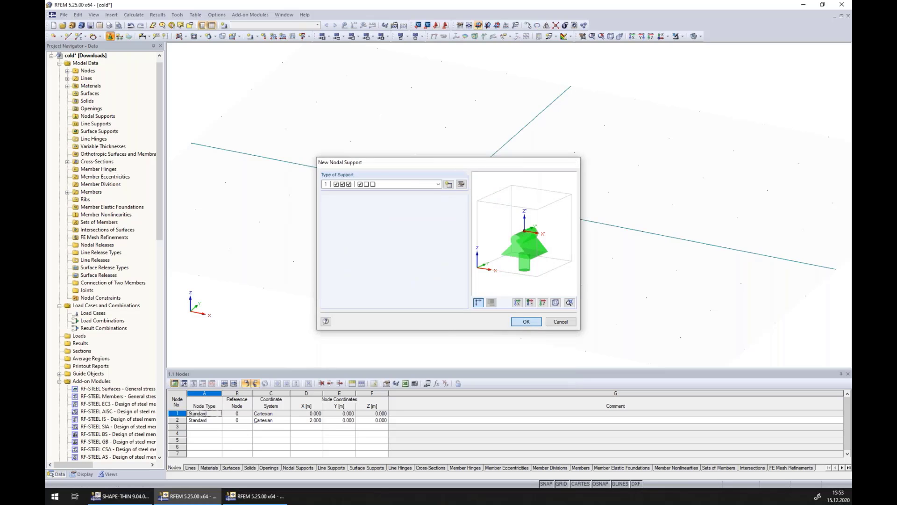
pyautogui.press('Return')
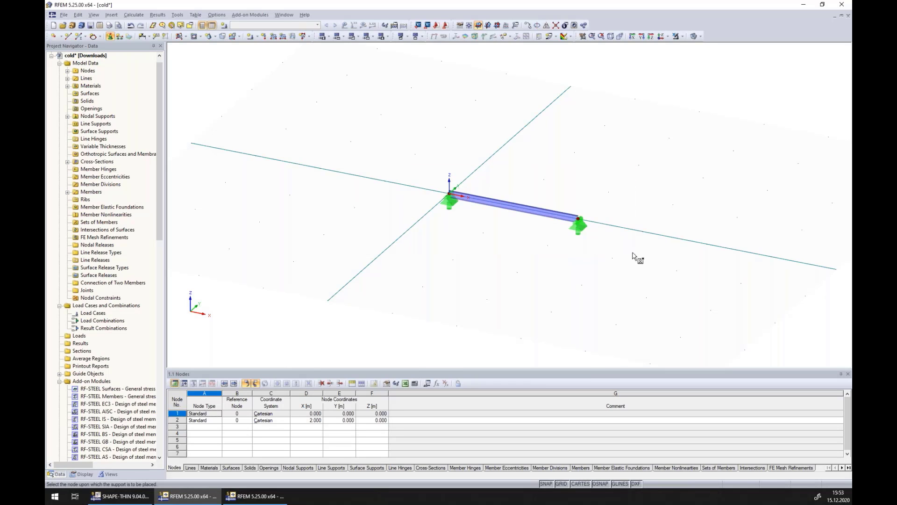
pyautogui.press('Escape')
# - Create load case LC1 and apply a uniform member load of -0.4 kN/m in the global YL direction to the beam
pyautogui.click(274, 37)
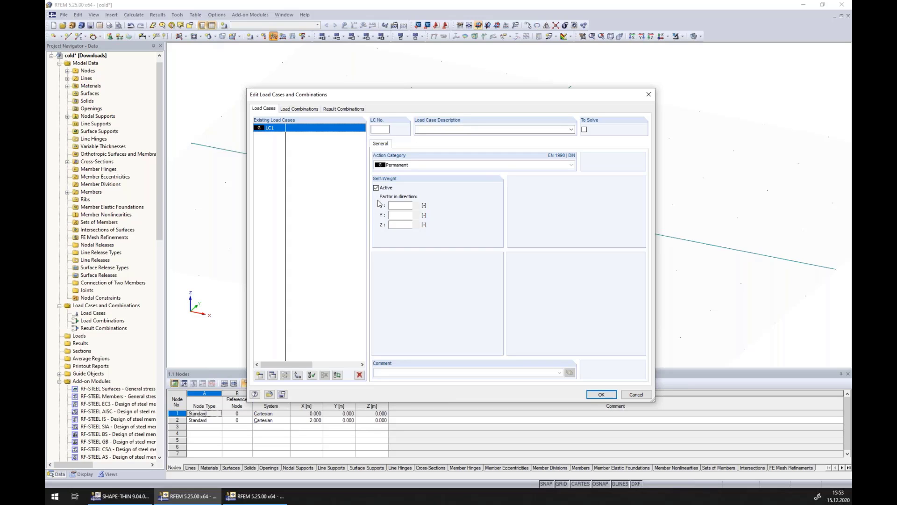
pyautogui.click(601, 394)
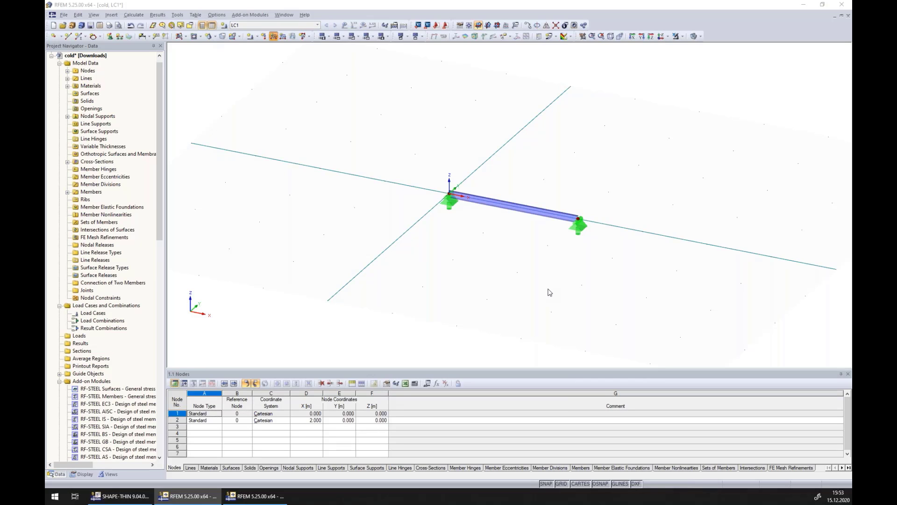
pyautogui.click(336, 36)
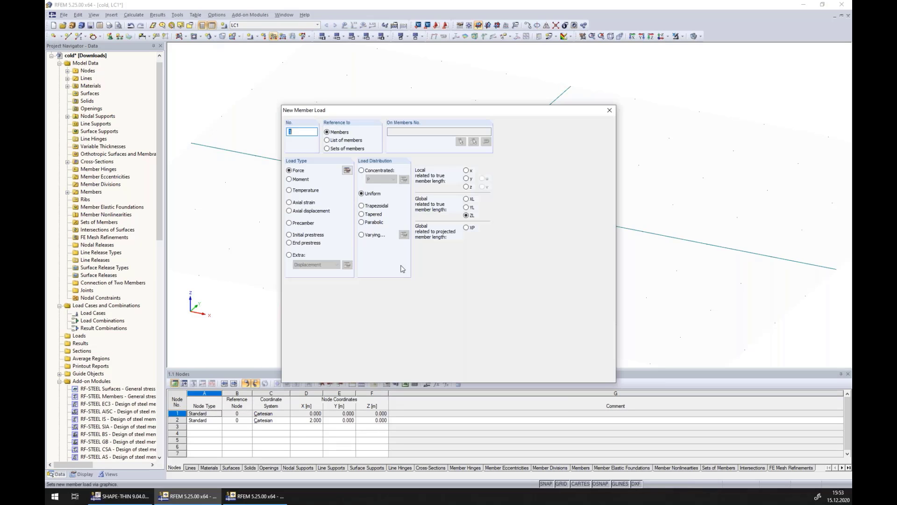
pyautogui.click(466, 207)
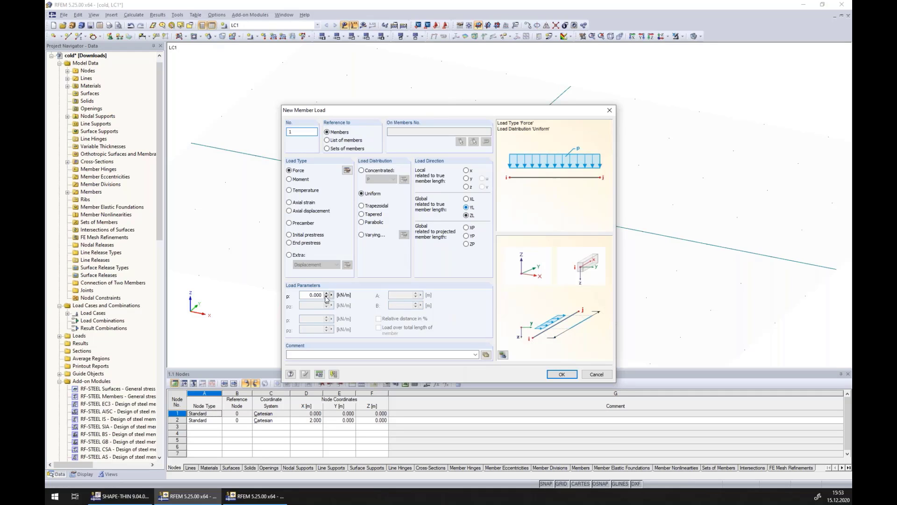
pyautogui.click(301, 296)
pyautogui.write('-0,4')
pyautogui.click(569, 373)
pyautogui.click(557, 215)
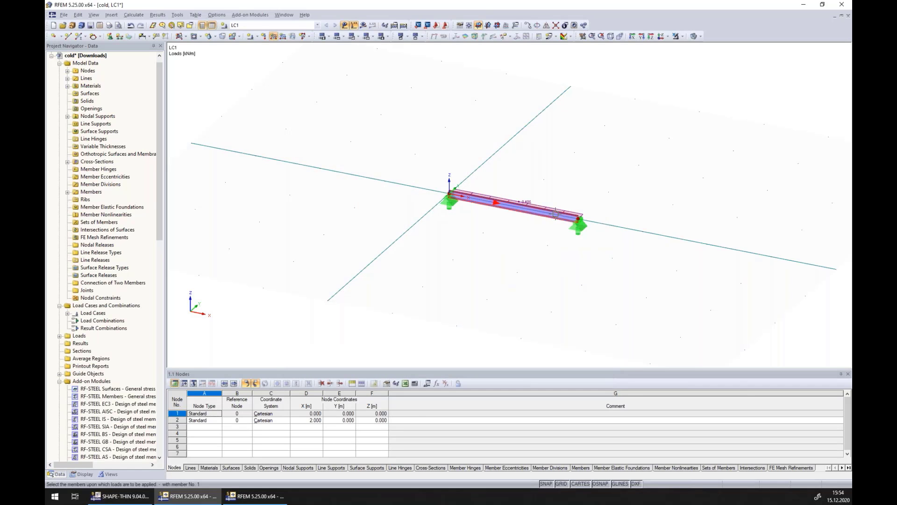
pyautogui.press('Escape')
# - Calculate LC1 and display the internal moment Mz on the member
pyautogui.scroll(6, 560, 234)
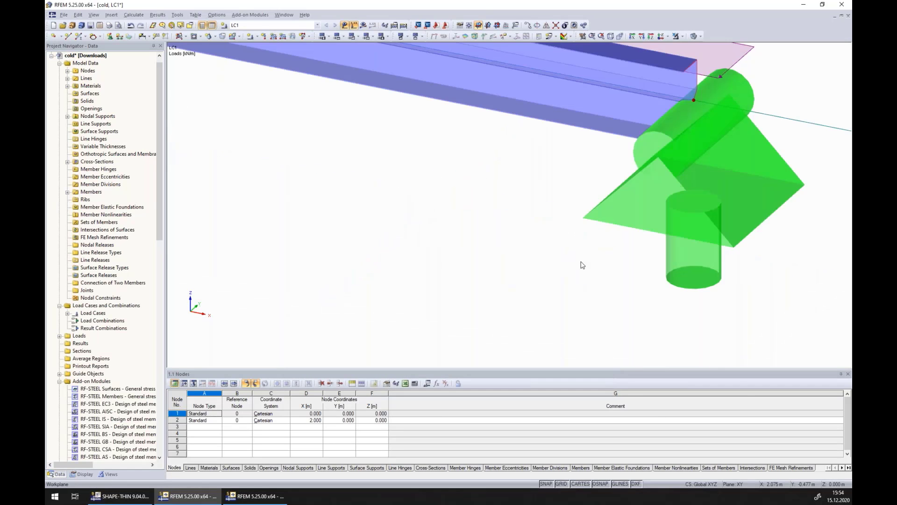
pyautogui.keyDown('ctrl'); pyautogui.moveTo(760, 323); pyautogui.dragTo(599, 273, button='middle'); pyautogui.keyUp('ctrl')
pyautogui.scroll(-2, 595, 243)
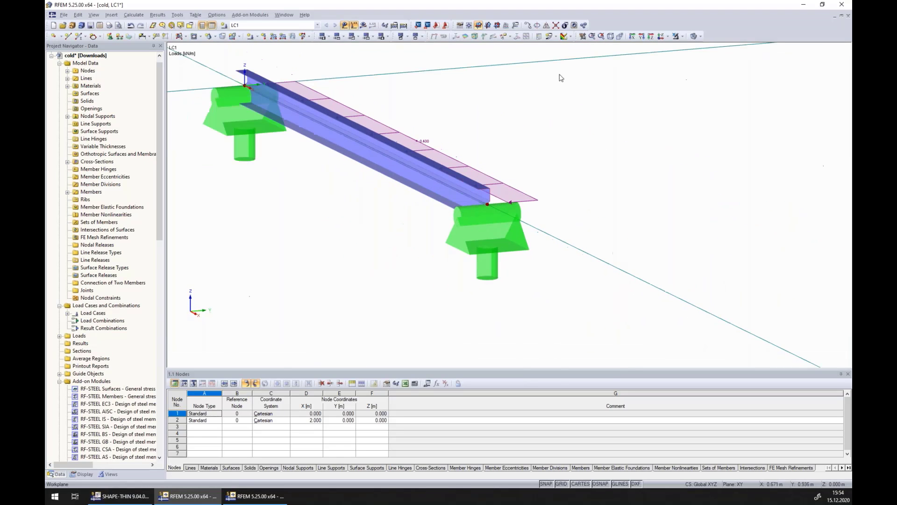
pyautogui.click(363, 25)
pyautogui.click(434, 260)
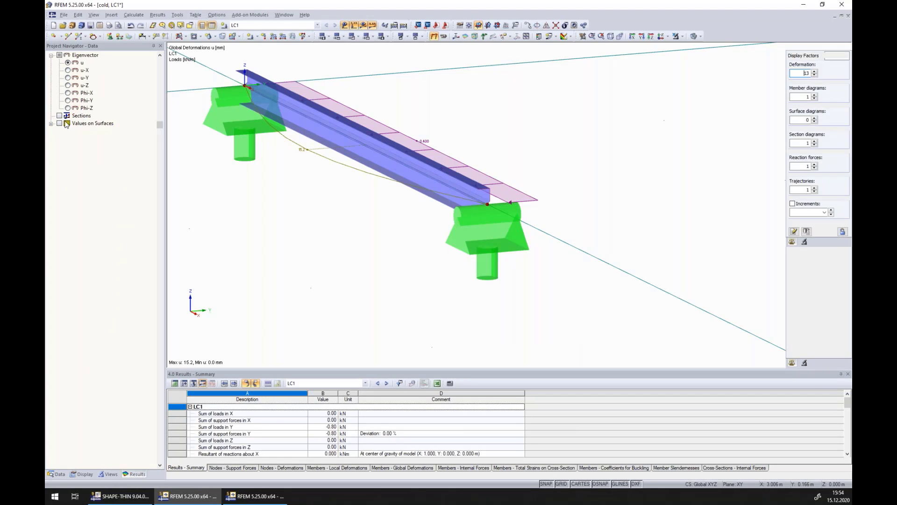
pyautogui.click(51, 116)
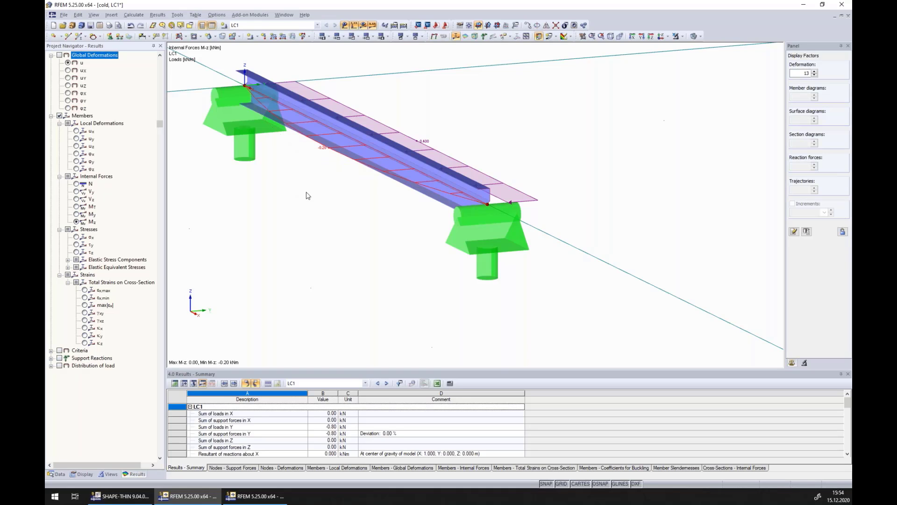
pyautogui.moveTo(356, 208); pyautogui.dragTo(443, 192, button='middle')
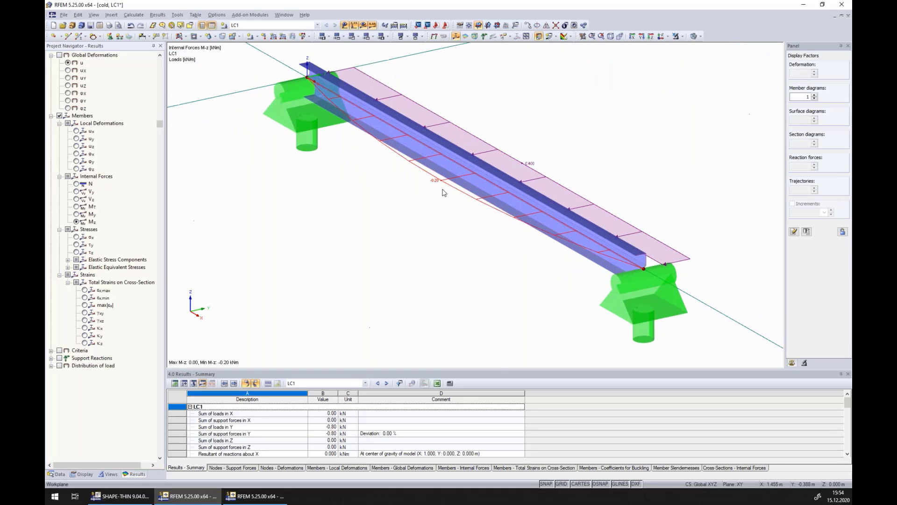
# - Examine the normal stress σx distribution and its extreme values along the beam, and return to the Mz moment diagram
pyautogui.click(77, 237)
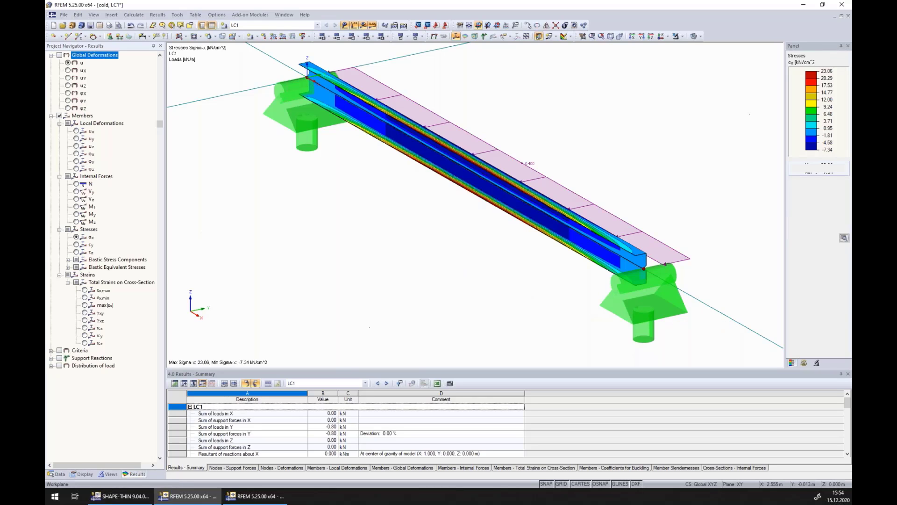
pyautogui.keyDown('ctrl'); pyautogui.moveTo(424, 249); pyautogui.dragTo(523, 243, button='middle'); pyautogui.keyUp('ctrl')
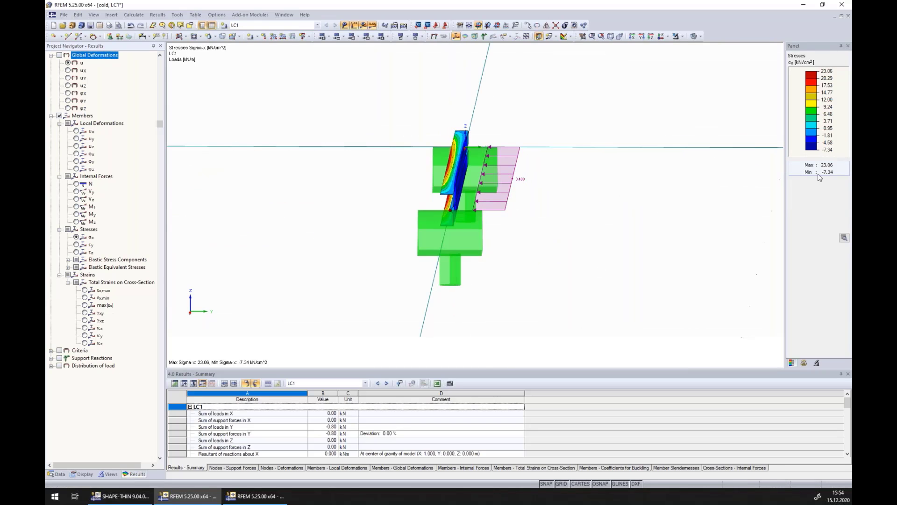
pyautogui.keyDown('ctrl'); pyautogui.moveTo(507, 280); pyautogui.dragTo(413, 281, button='middle'); pyautogui.keyUp('ctrl')
pyautogui.click(76, 222)
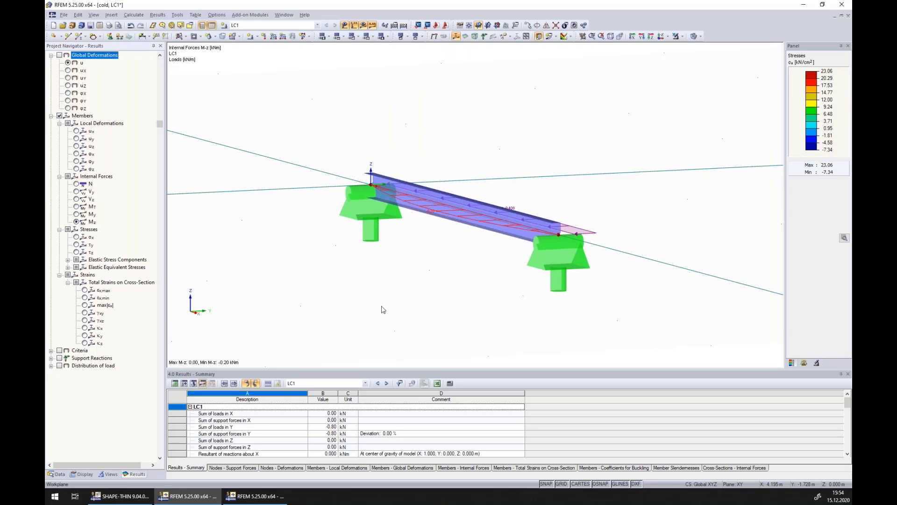
# - Open the RF-STEEL EC3 add-on module and select member 1 for design
pyautogui.click(57, 474)
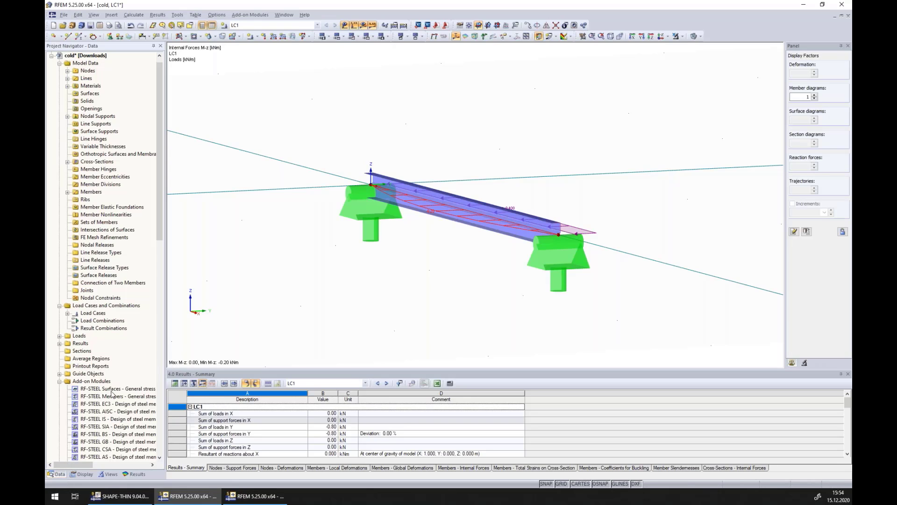
pyautogui.scroll(-8, 113, 356)
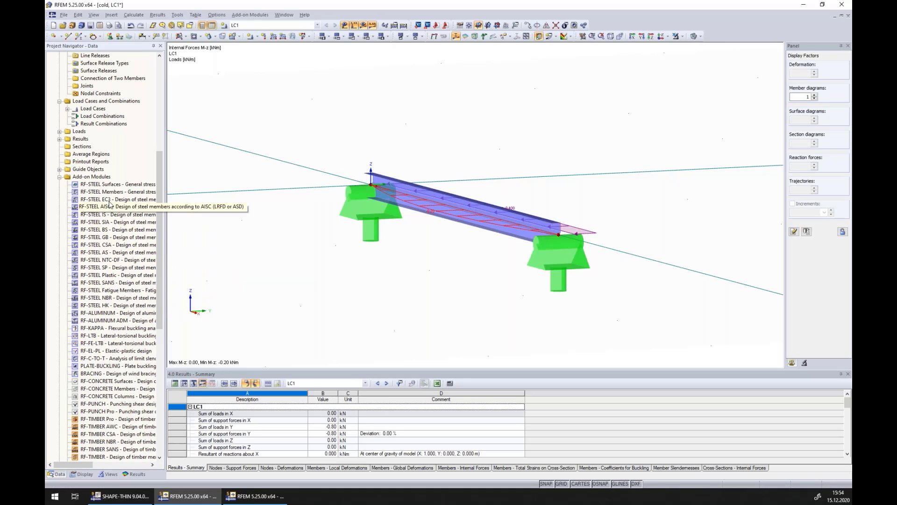
pyautogui.doubleClick(101, 199)
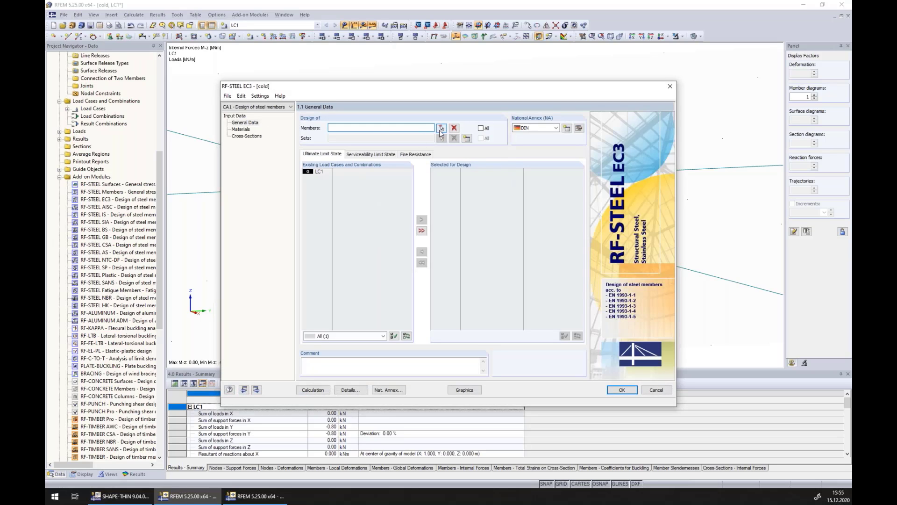
pyautogui.click(440, 131)
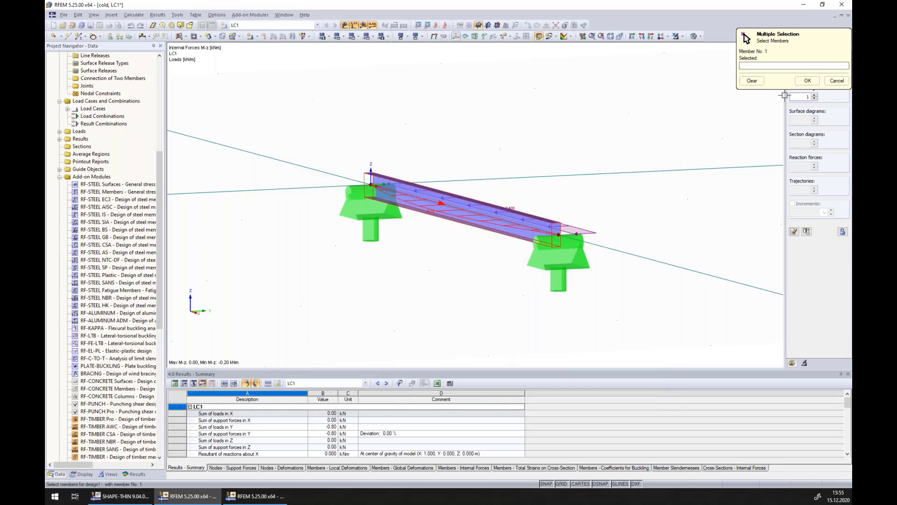
pyautogui.click(808, 80)
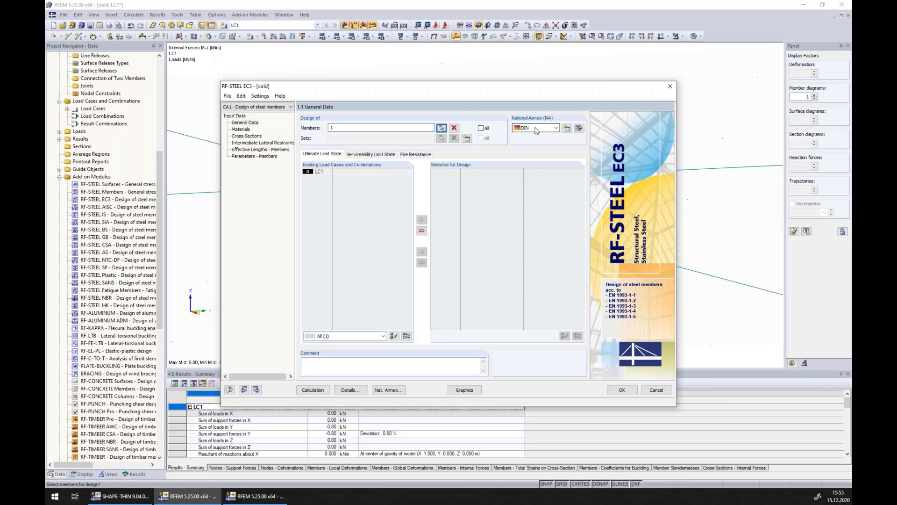
# - Choose the CEN (European Union) National Annex and add LC1 to the ultimate limit state design
pyautogui.click(536, 129)
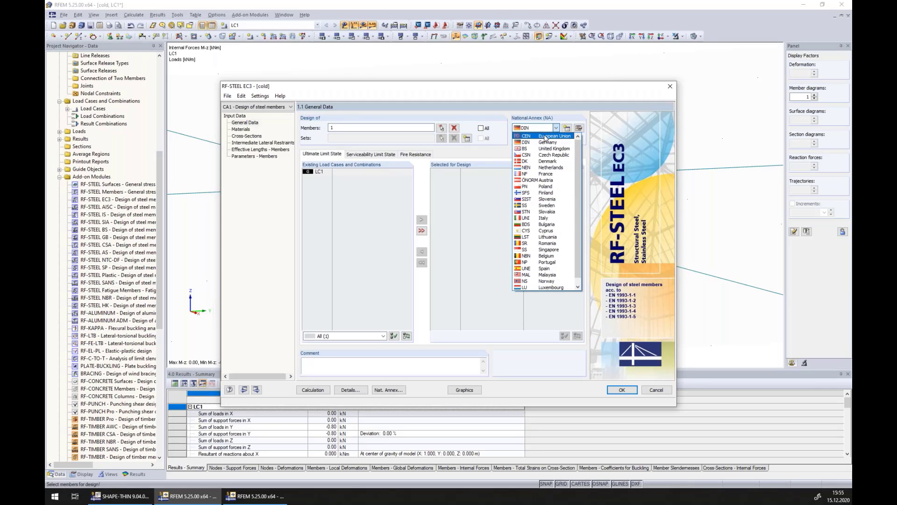
pyautogui.click(545, 136)
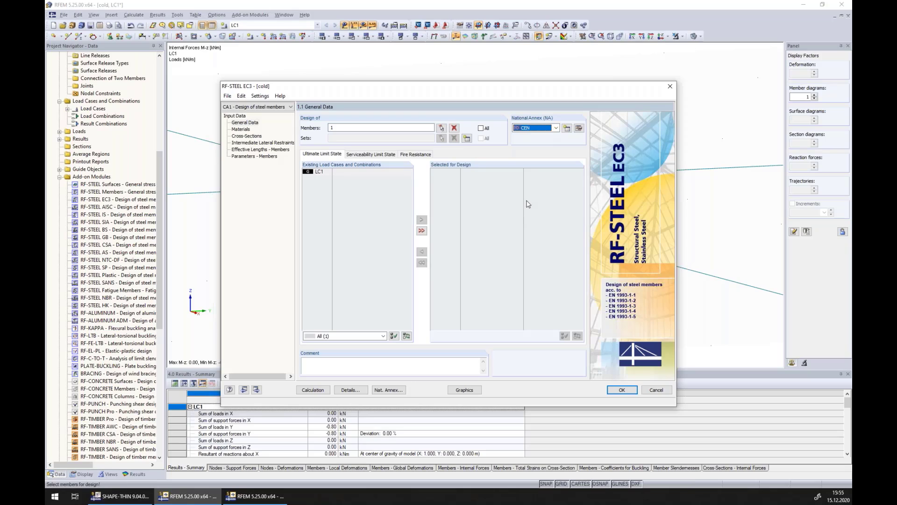
pyautogui.doubleClick(318, 172)
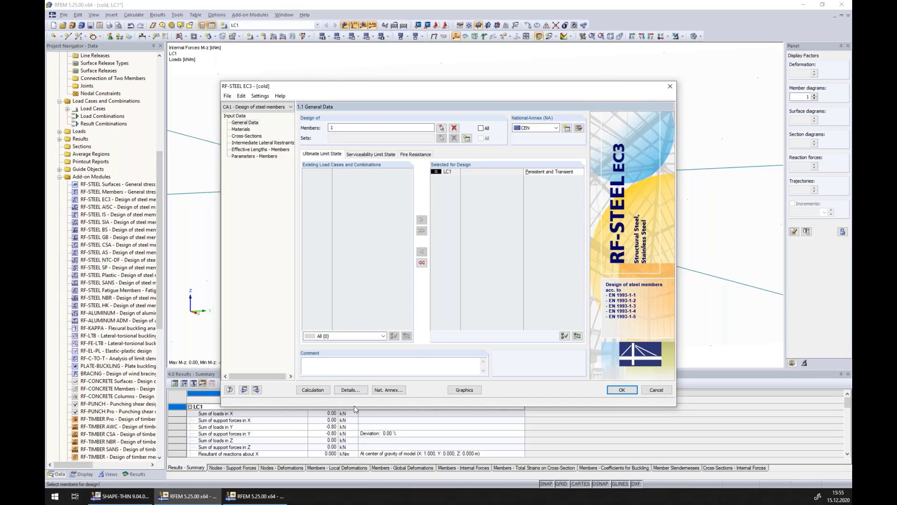
# - In the design details, deactivate the stability analysis and activate the design of cold-formed cross-sections according to EN 1993-1-3
pyautogui.click(351, 390)
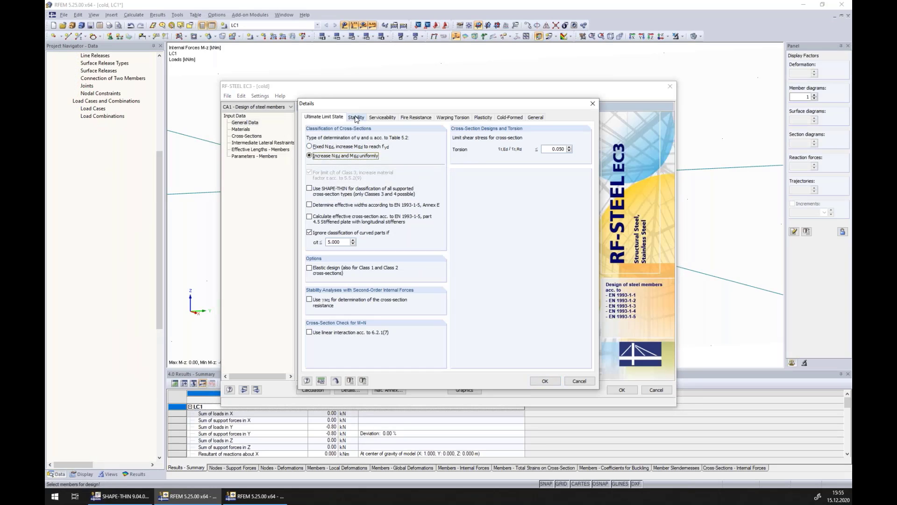
pyautogui.click(356, 117)
pyautogui.click(312, 139)
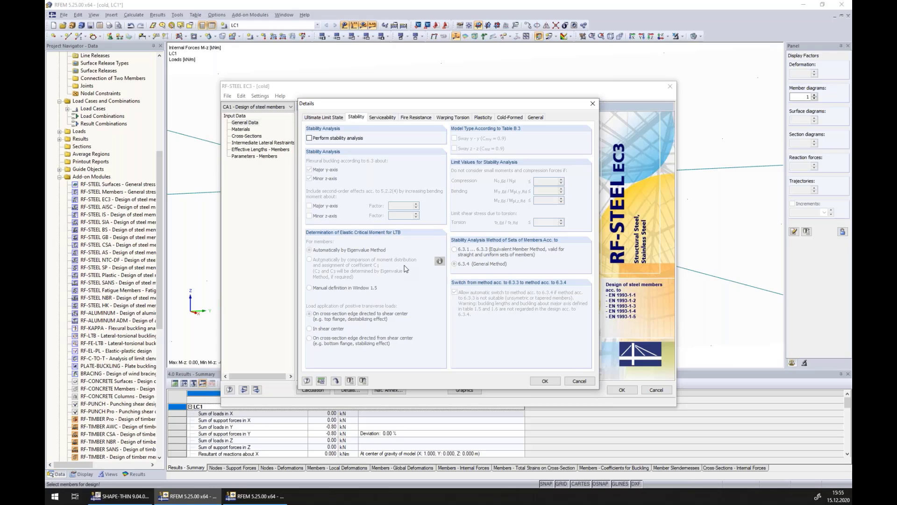
pyautogui.click(507, 118)
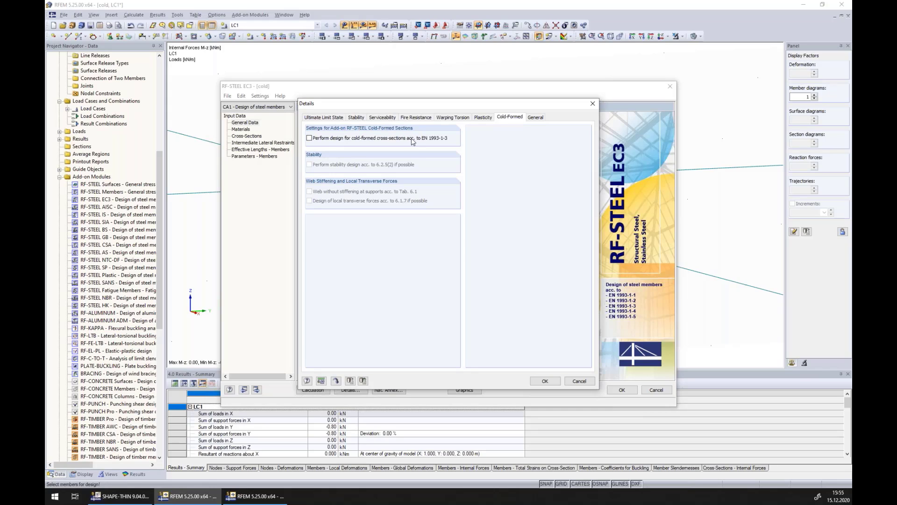
pyautogui.click(310, 138)
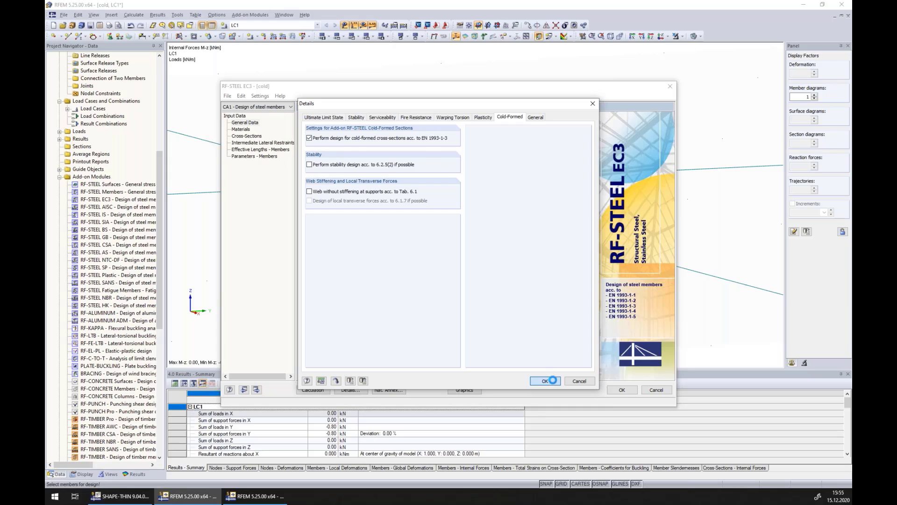
pyautogui.click(547, 381)
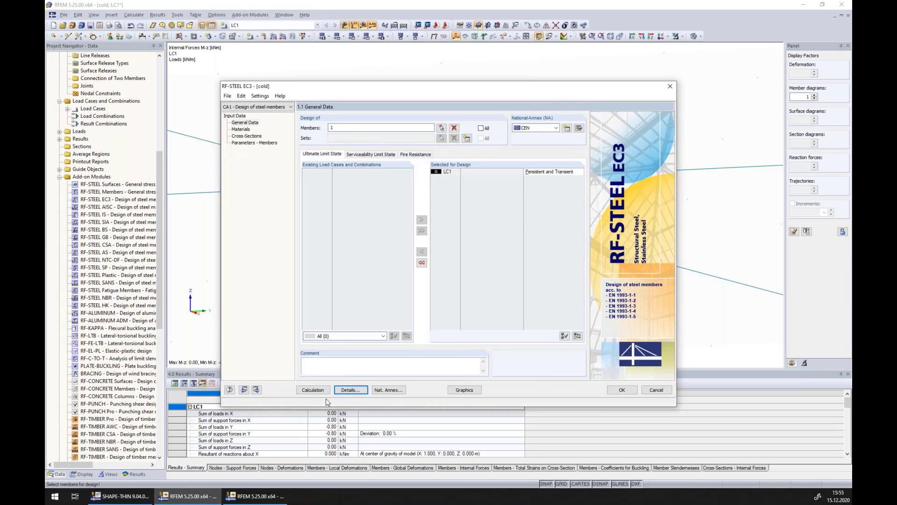
# - Run the steel design calculation and examine the effective cross-section properties due to bending about the z-axis
pyautogui.click(313, 390)
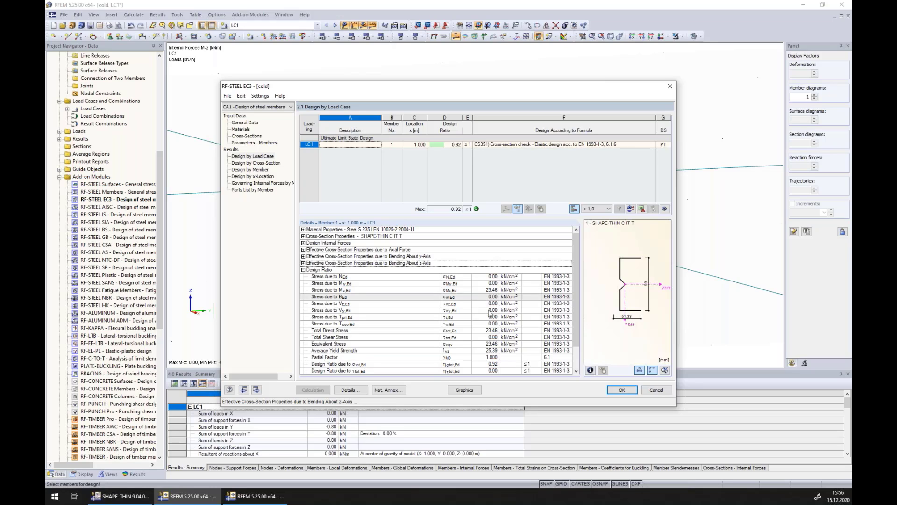
pyautogui.click(304, 263)
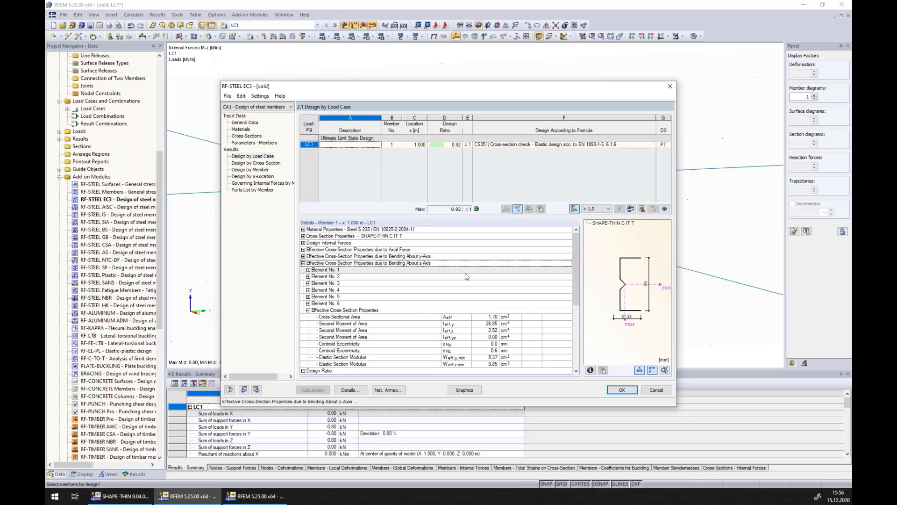
pyautogui.scroll(-1, 466, 275)
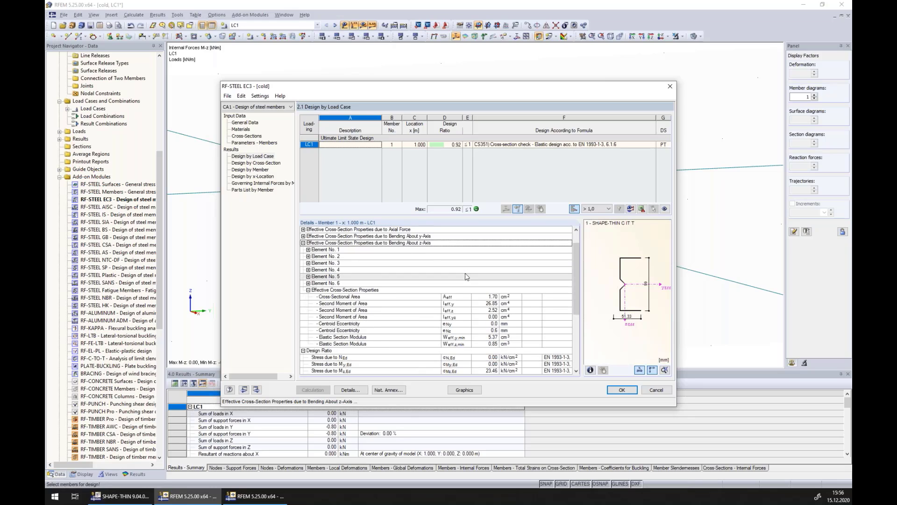
pyautogui.click(363, 298)
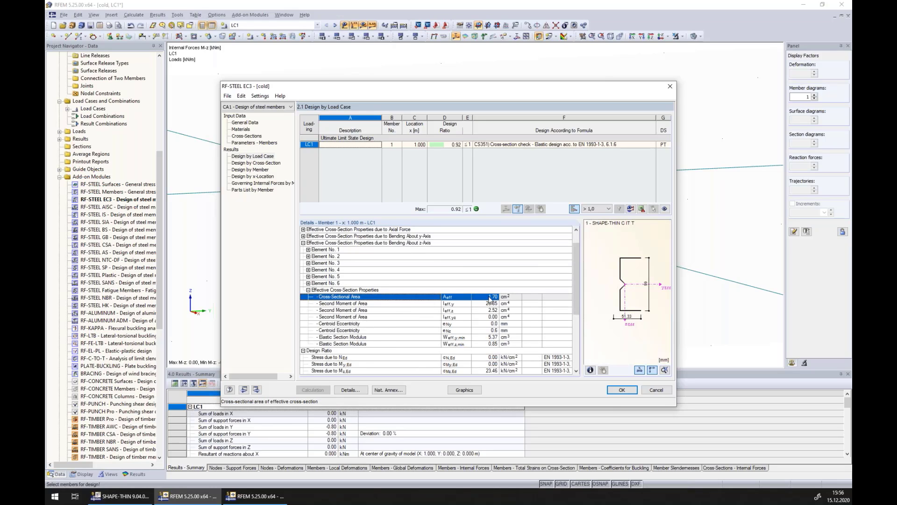
pyautogui.click(490, 298)
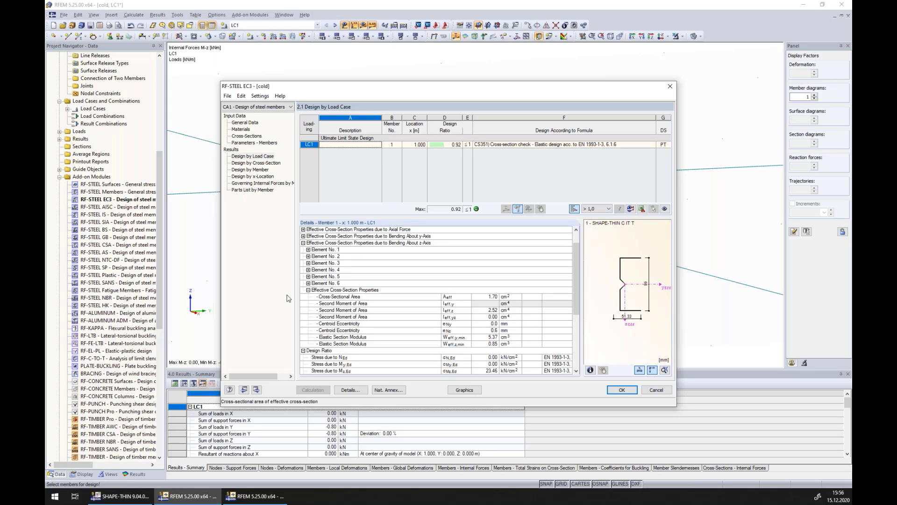
pyautogui.click(308, 290)
pyautogui.click(303, 242)
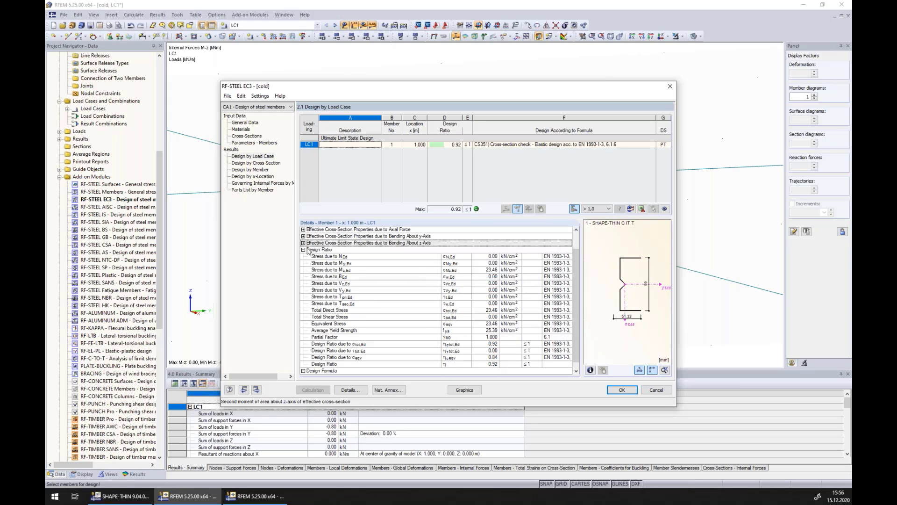